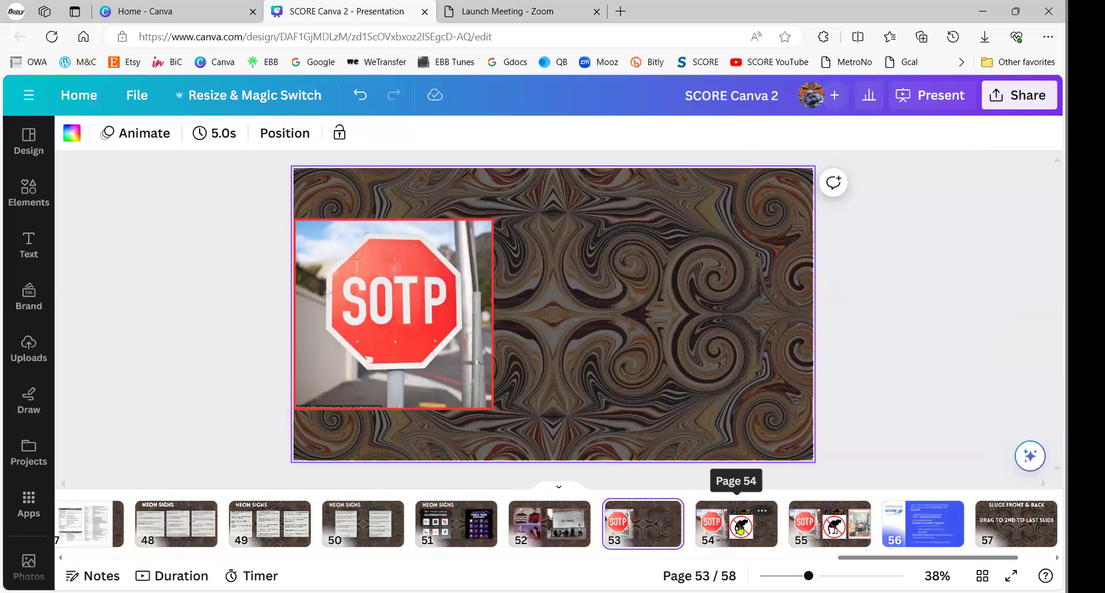
# Apply the Fade animation to the SOTP sign photo on page 53, after trying Pan.
pyautogui.click(830, 538)
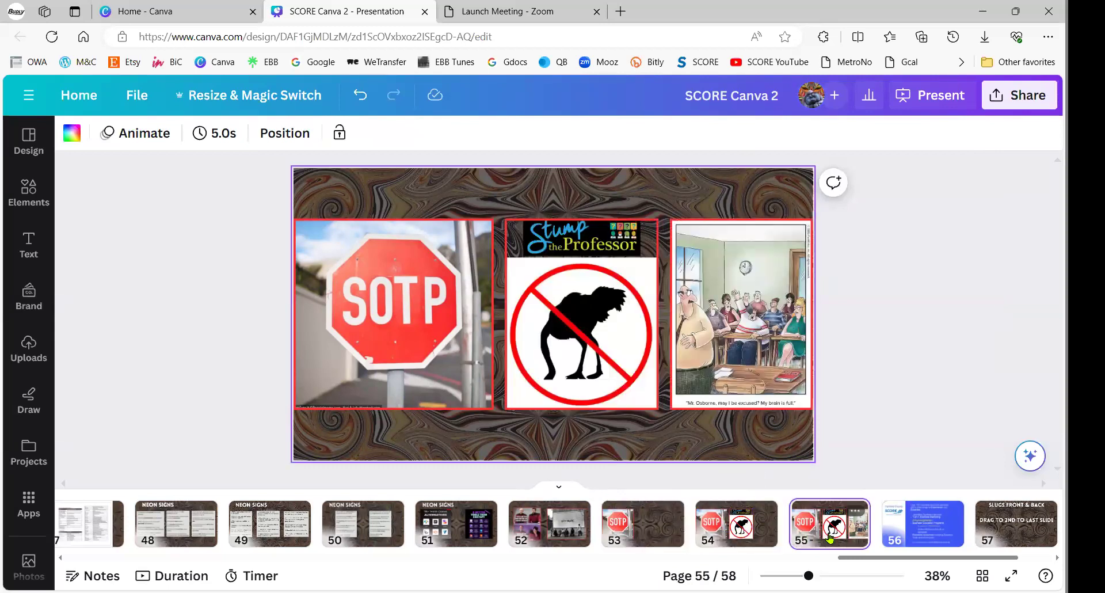
pyautogui.click(646, 532)
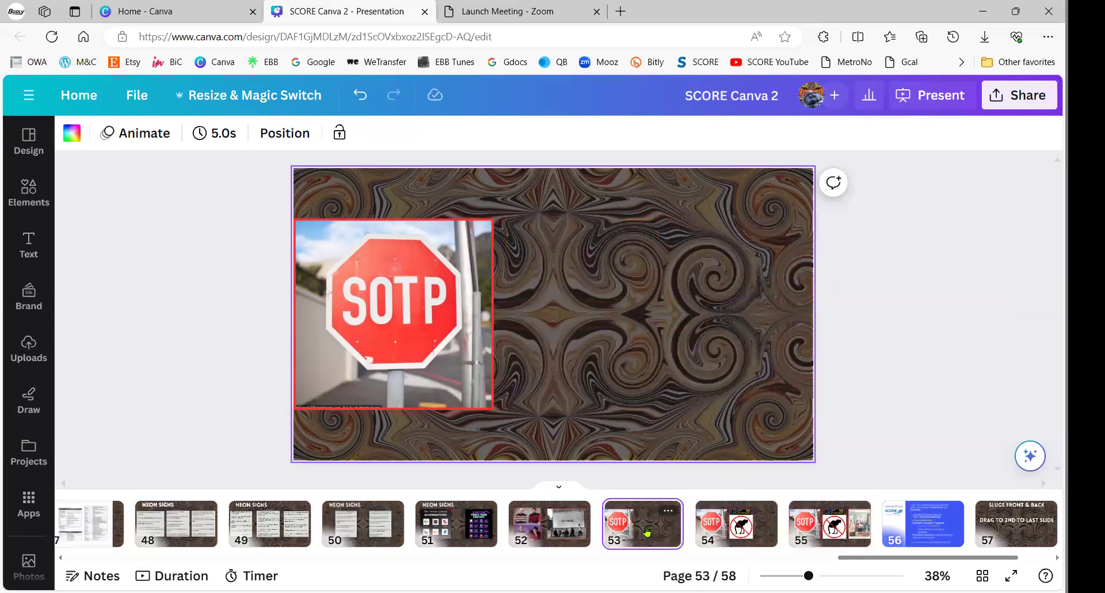
pyautogui.click(347, 299)
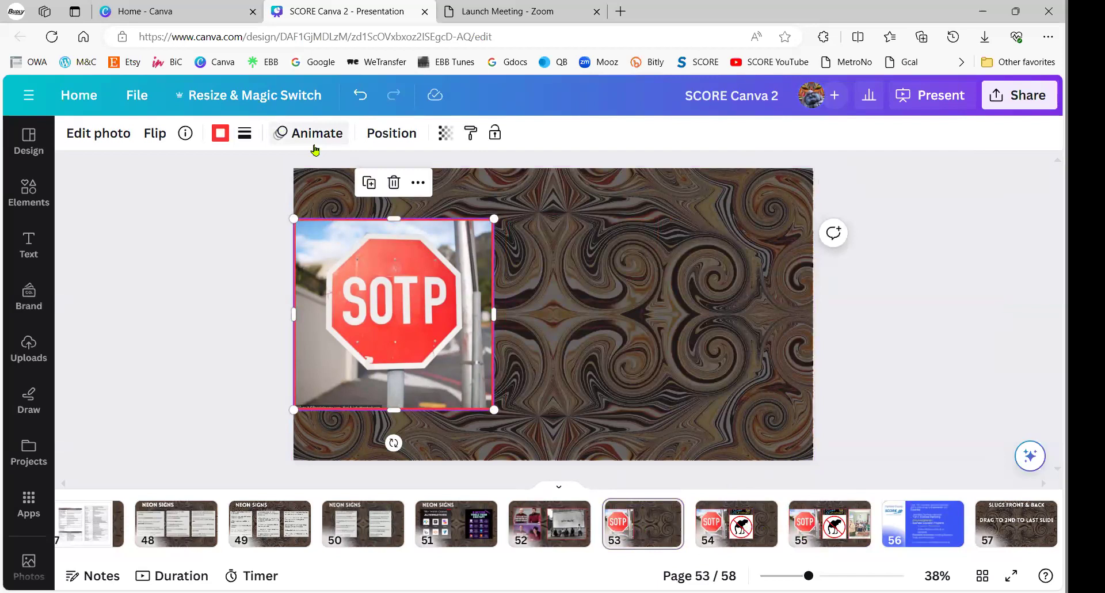
pyautogui.click(308, 134)
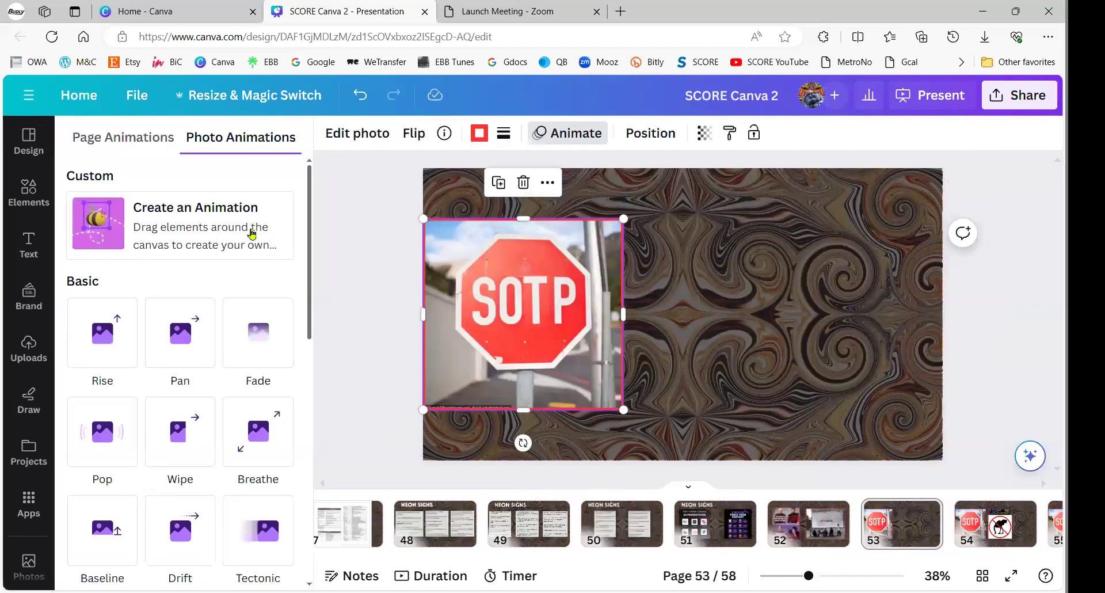
pyautogui.click(193, 317)
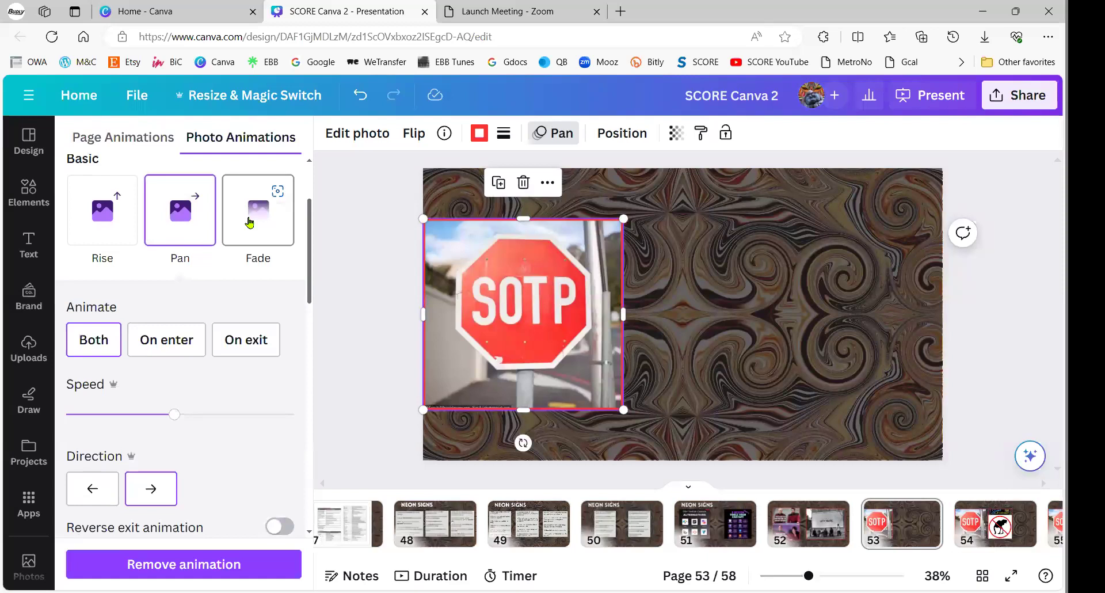
pyautogui.click(251, 218)
pyautogui.scroll(-4, 170, 267)
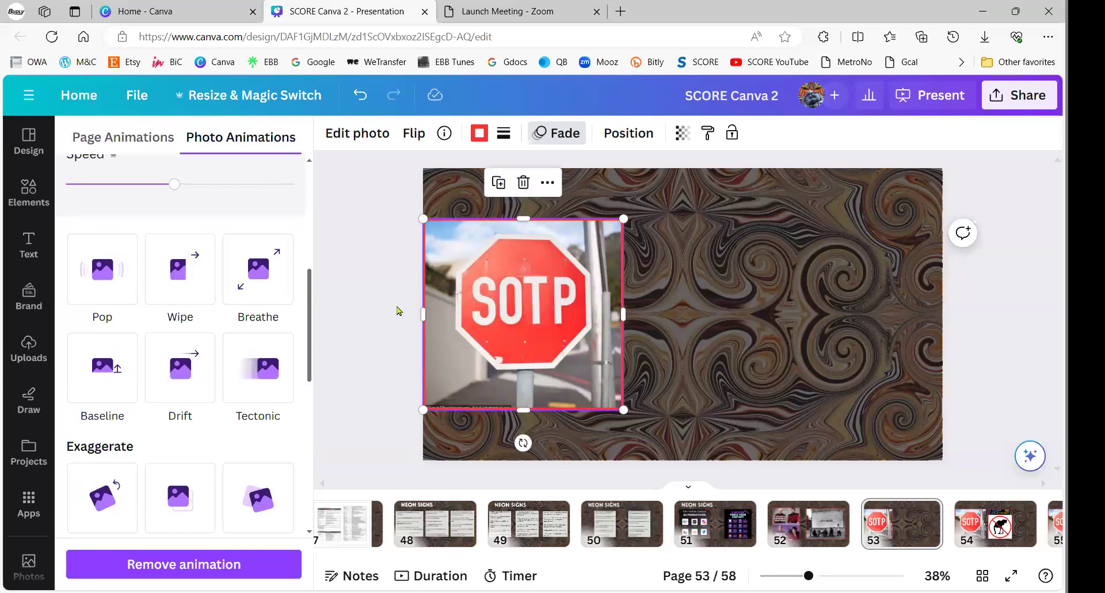
pyautogui.press('Escape')
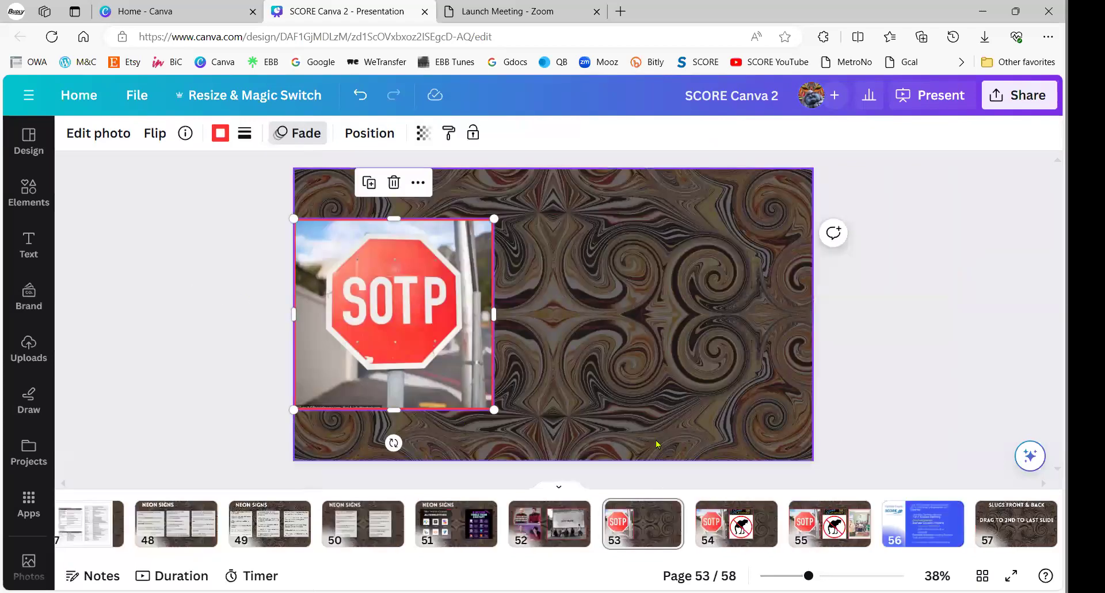
# From page 55, browse the Social media formats among the Resize & Magic Switch options.
pyautogui.click(855, 528)
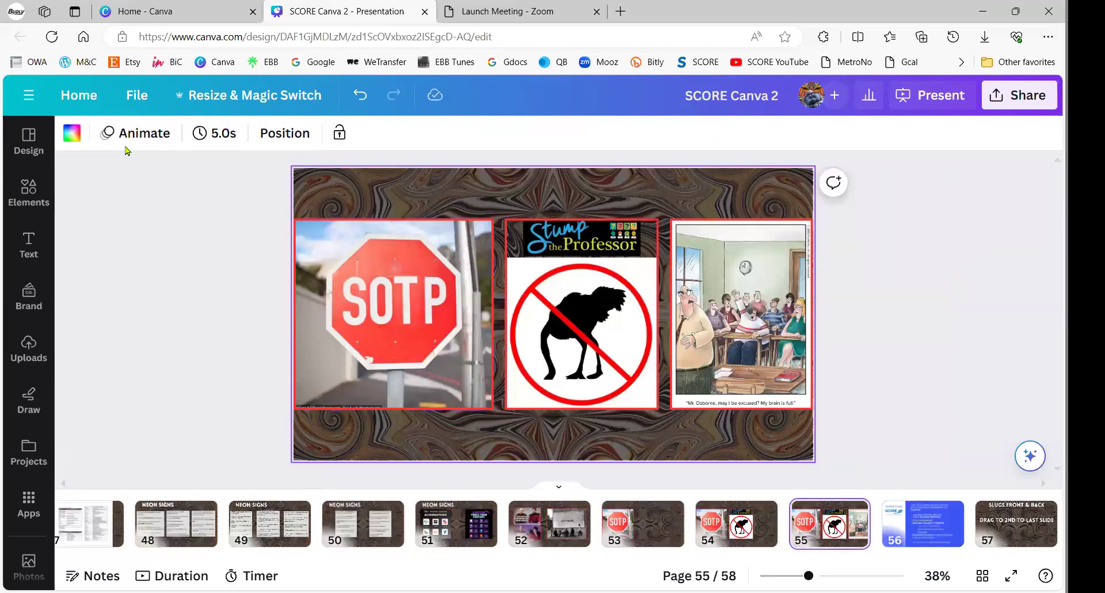
pyautogui.click(220, 94)
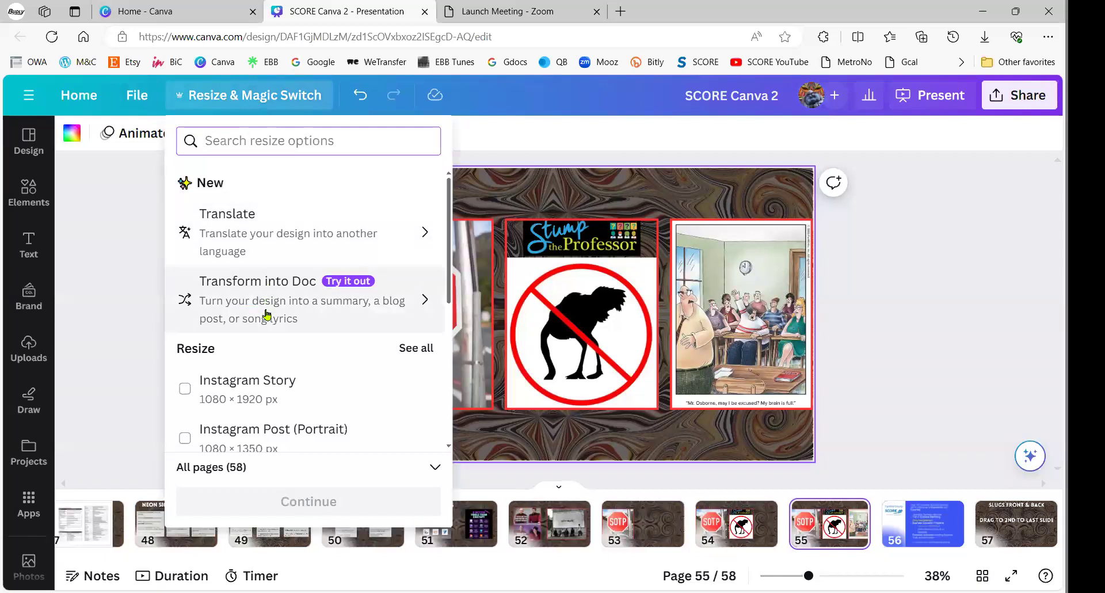
pyautogui.scroll(-1, 259, 314)
pyautogui.scroll(-2, 256, 313)
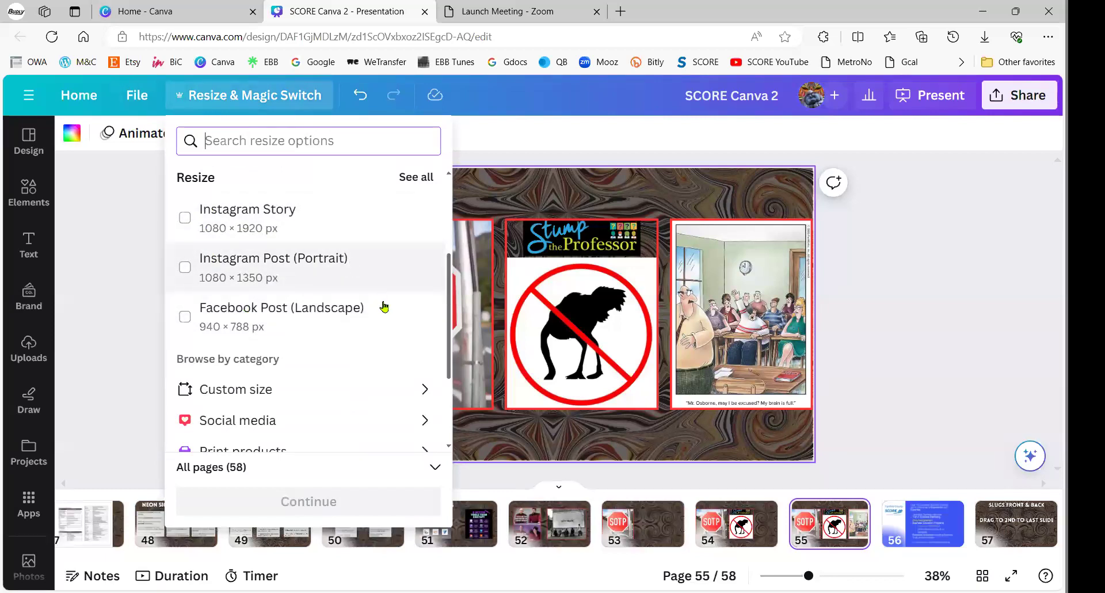
pyautogui.scroll(-1, 265, 340)
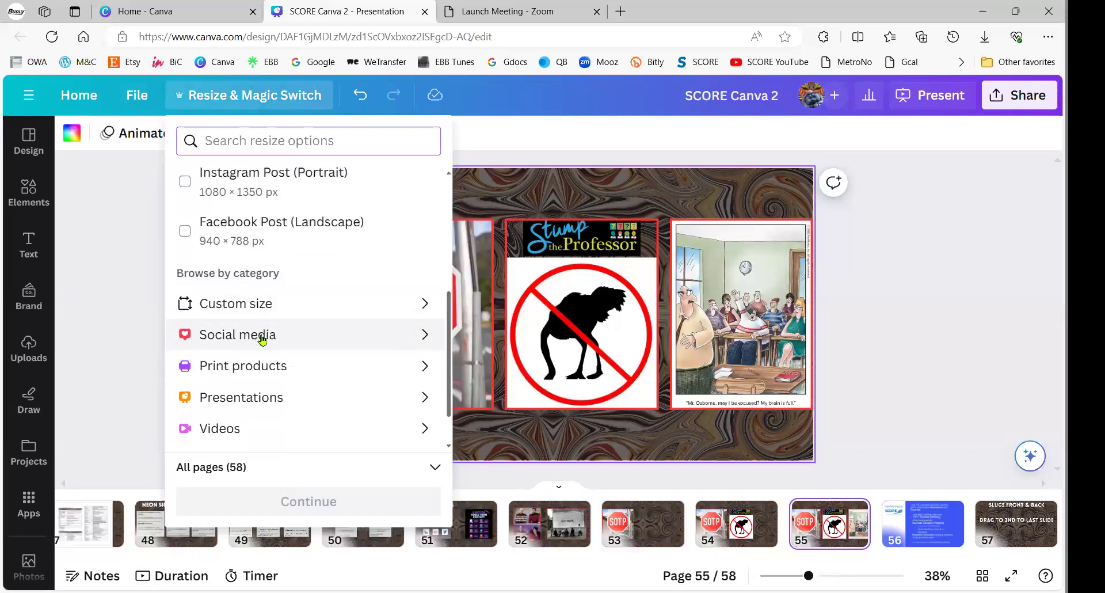
pyautogui.click(260, 338)
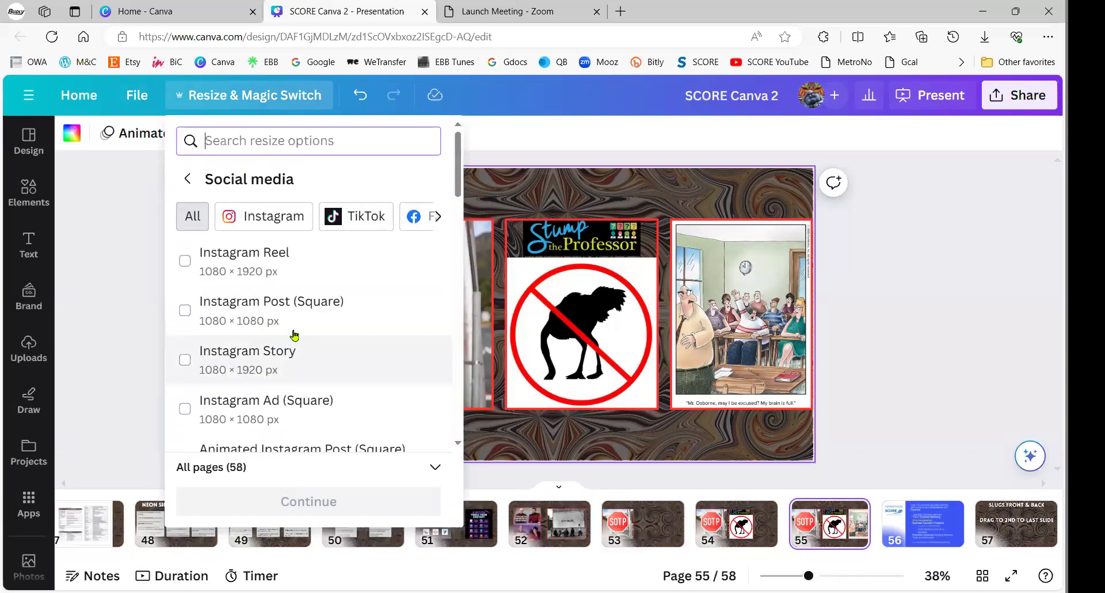
pyautogui.scroll(-1, 371, 316)
pyautogui.scroll(-4, 368, 314)
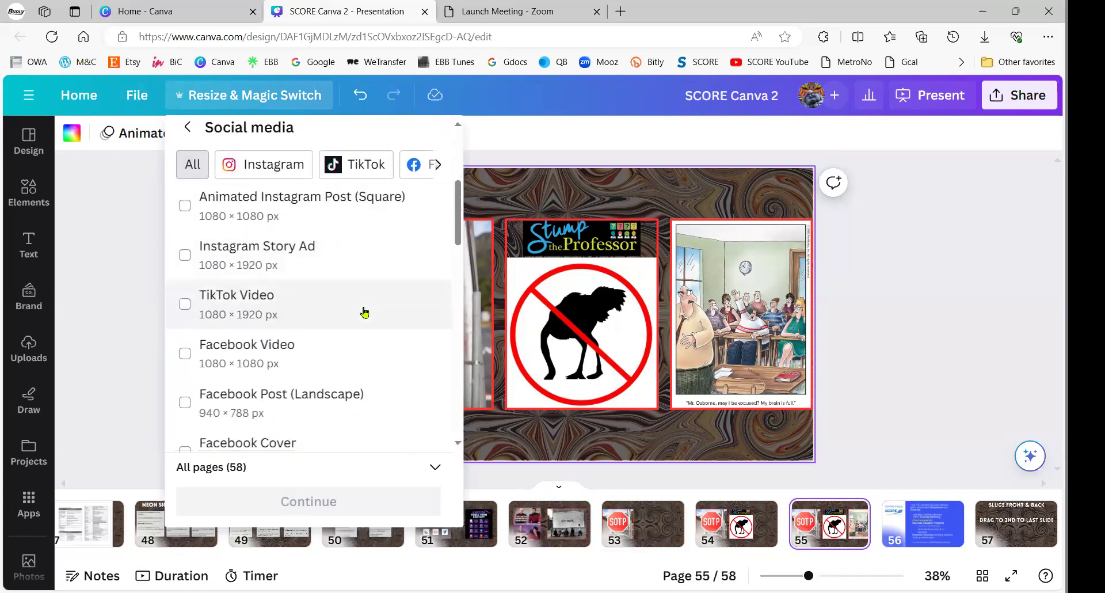
pyautogui.scroll(-3, 360, 307)
pyautogui.scroll(-3, 357, 308)
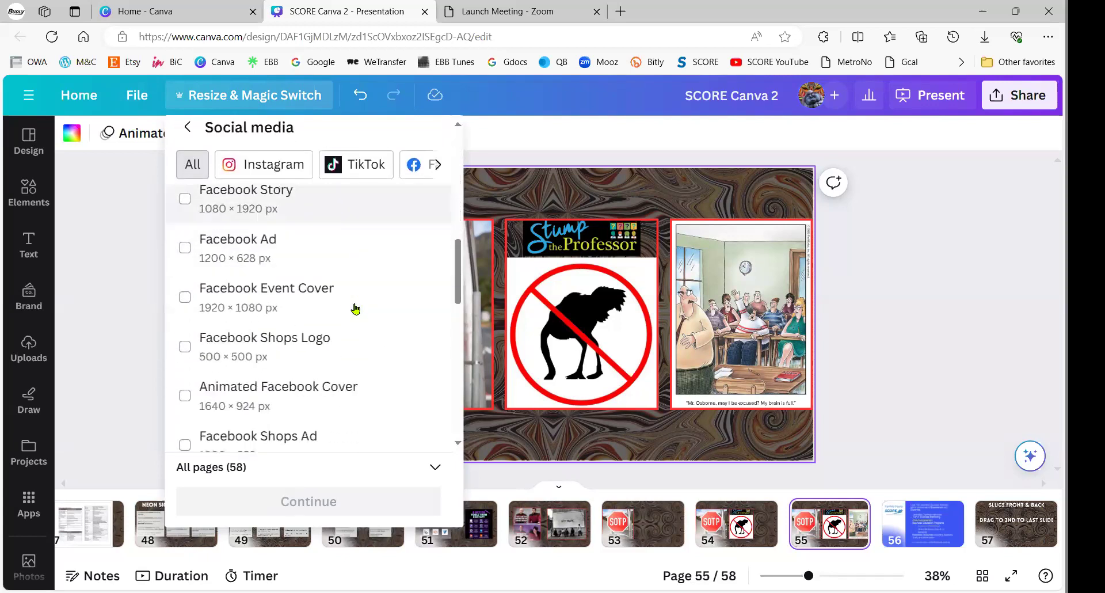
pyautogui.click(187, 126)
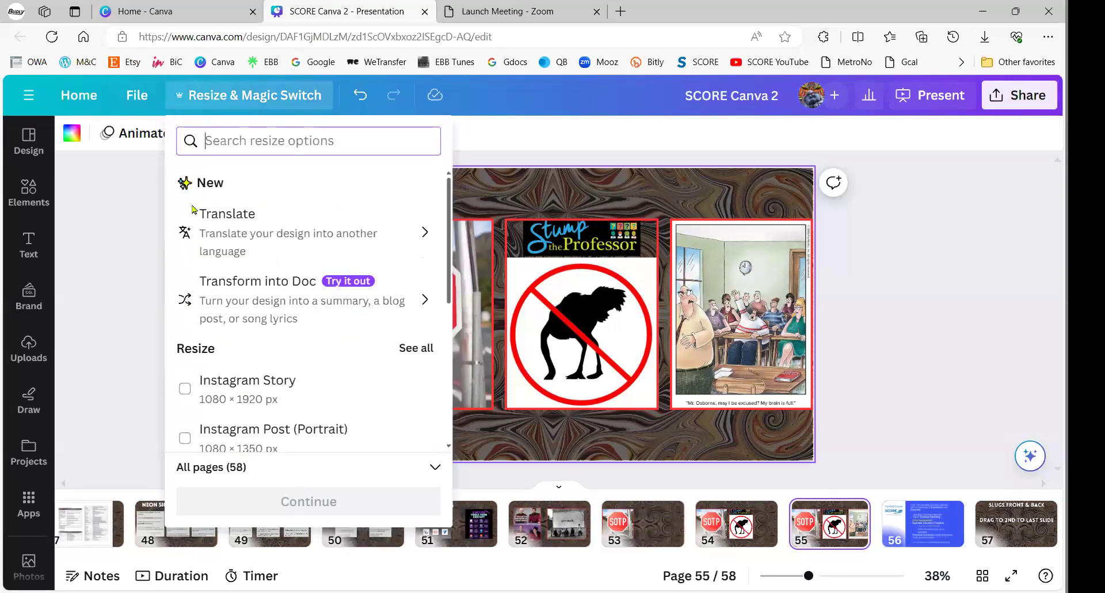
# Check the Print products resize formats and close the resize options without resizing the design.
pyautogui.scroll(-4, 286, 342)
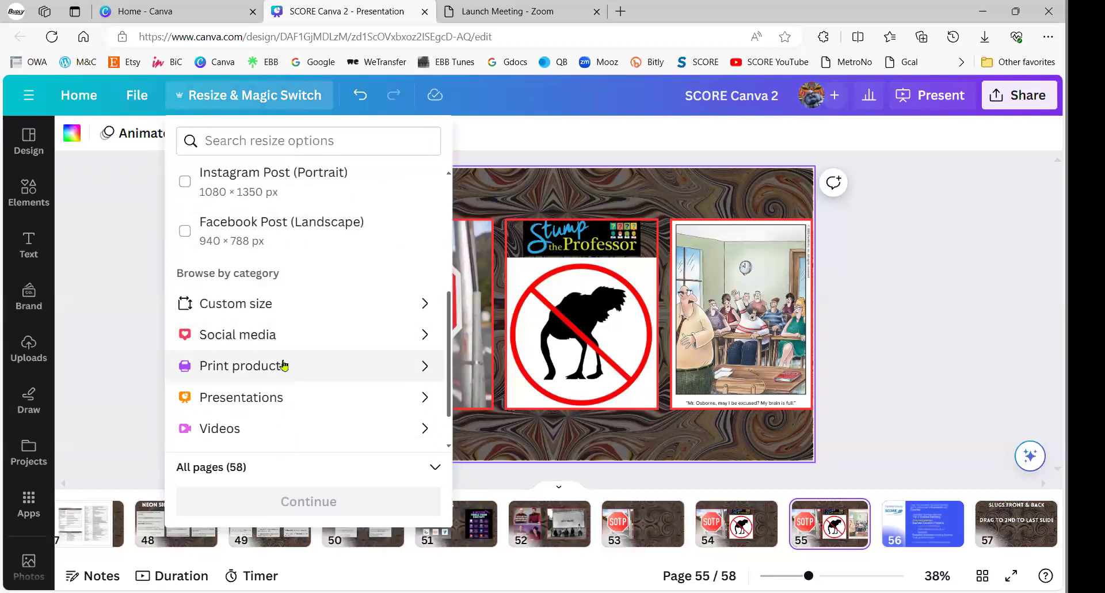
pyautogui.click(286, 368)
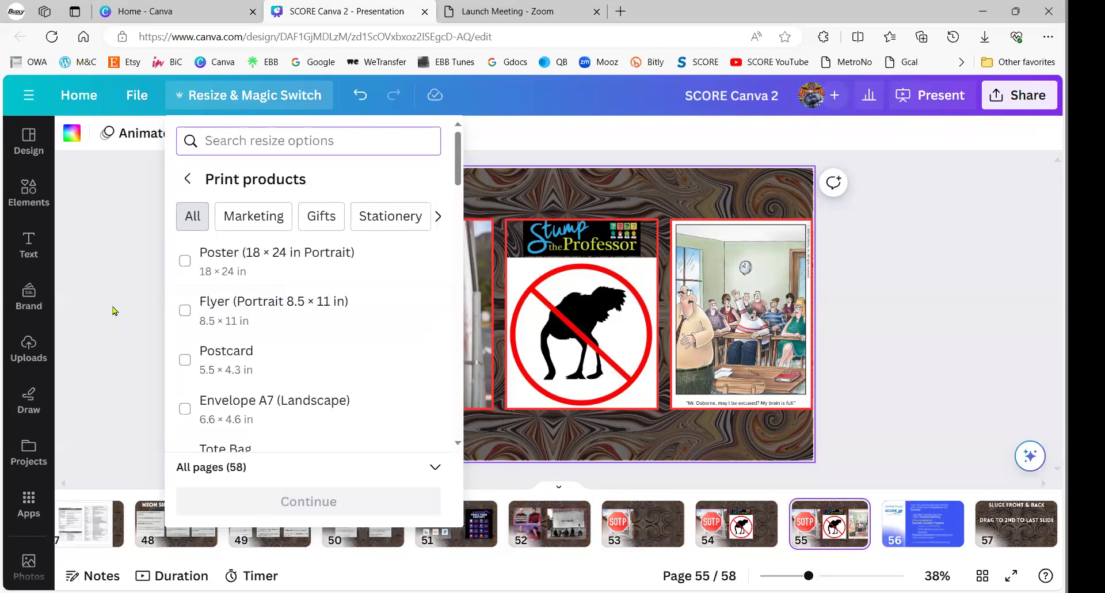
pyautogui.click(188, 181)
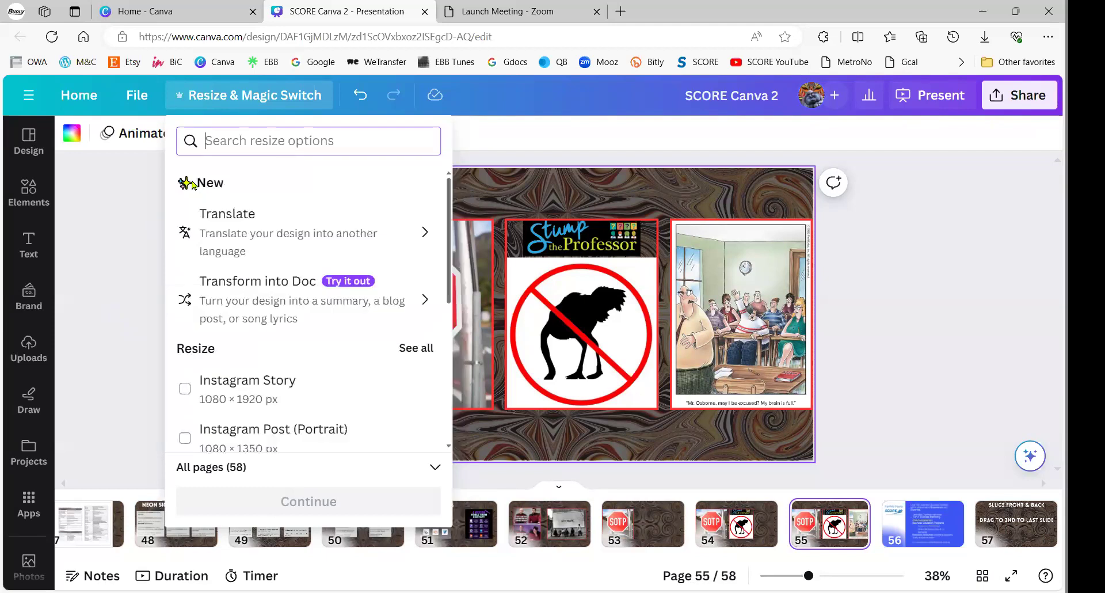
pyautogui.click(548, 139)
pyautogui.click(177, 236)
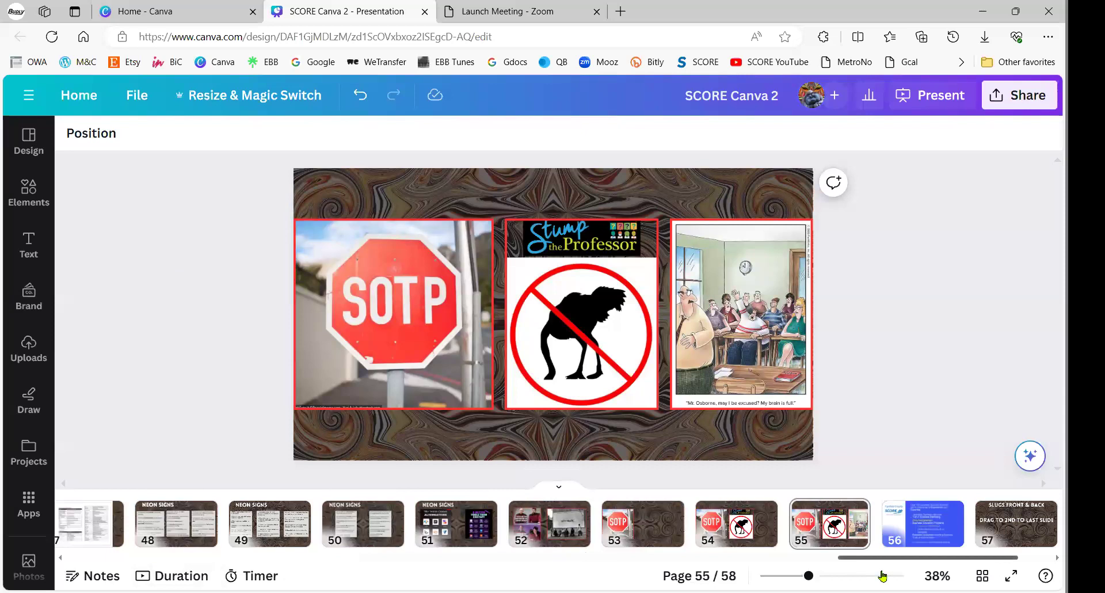
# Look through the presentation's pages in grid view and open page 16 with the circular text.
pyautogui.click(982, 575)
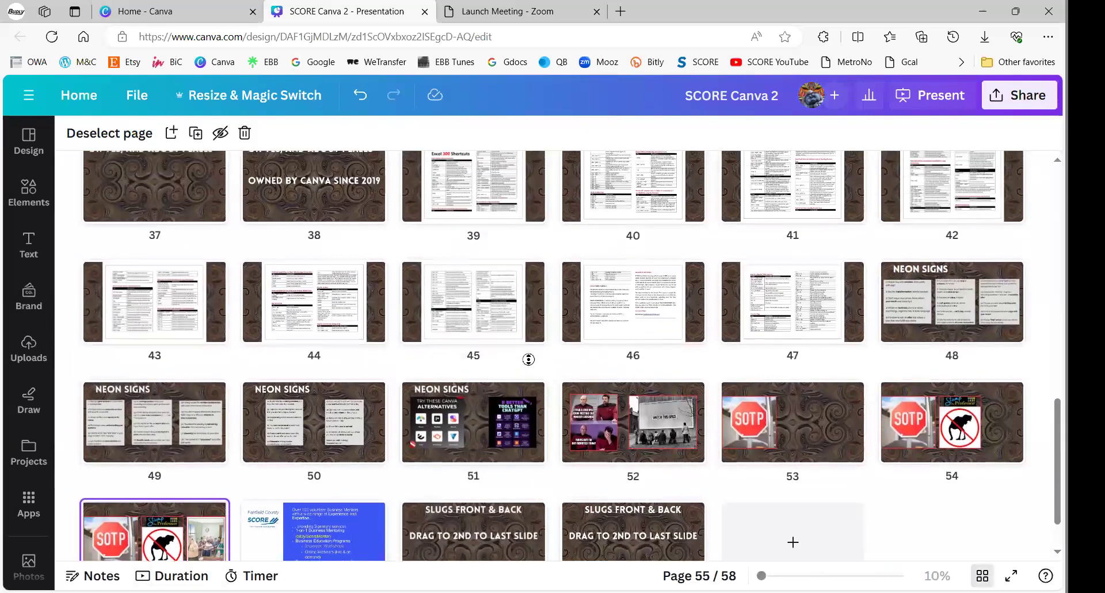
pyautogui.scroll(10, 521, 358)
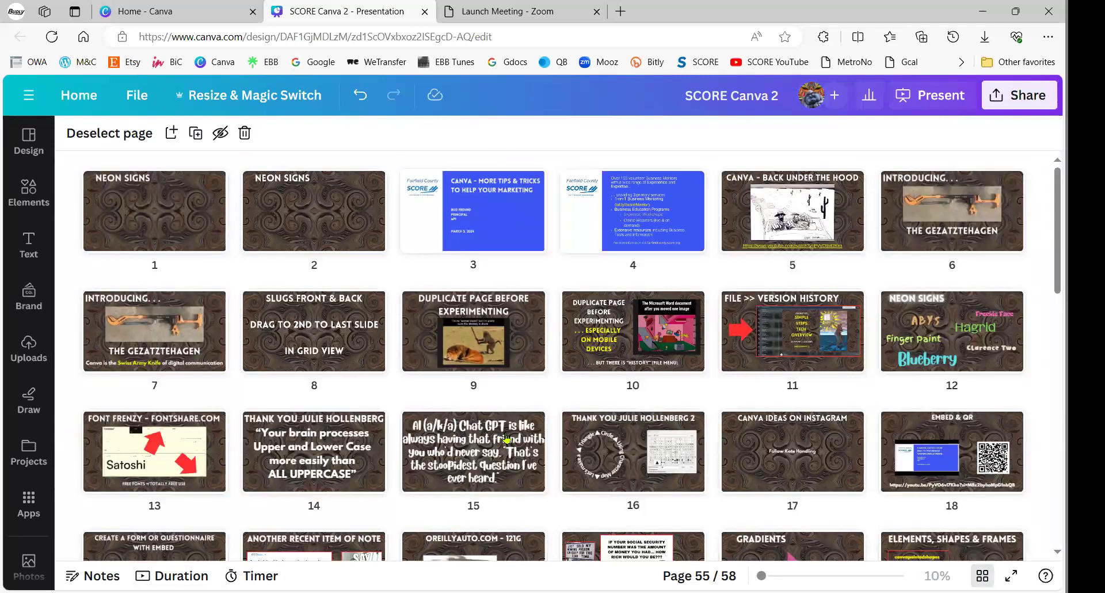
pyautogui.scroll(-2, 432, 426)
pyautogui.scroll(-3, 430, 425)
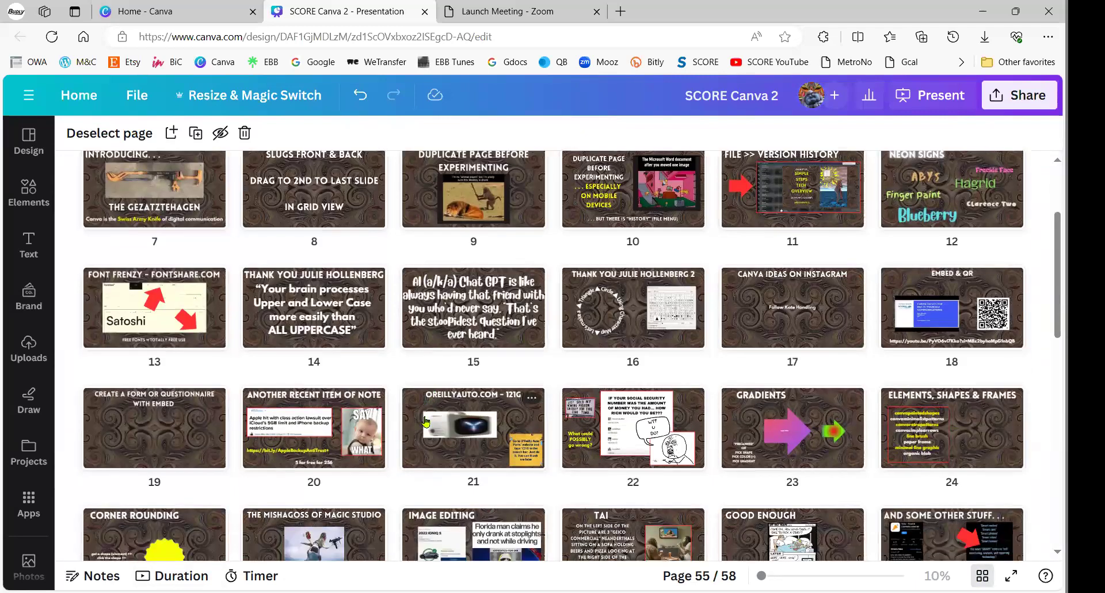
pyautogui.scroll(5, 431, 420)
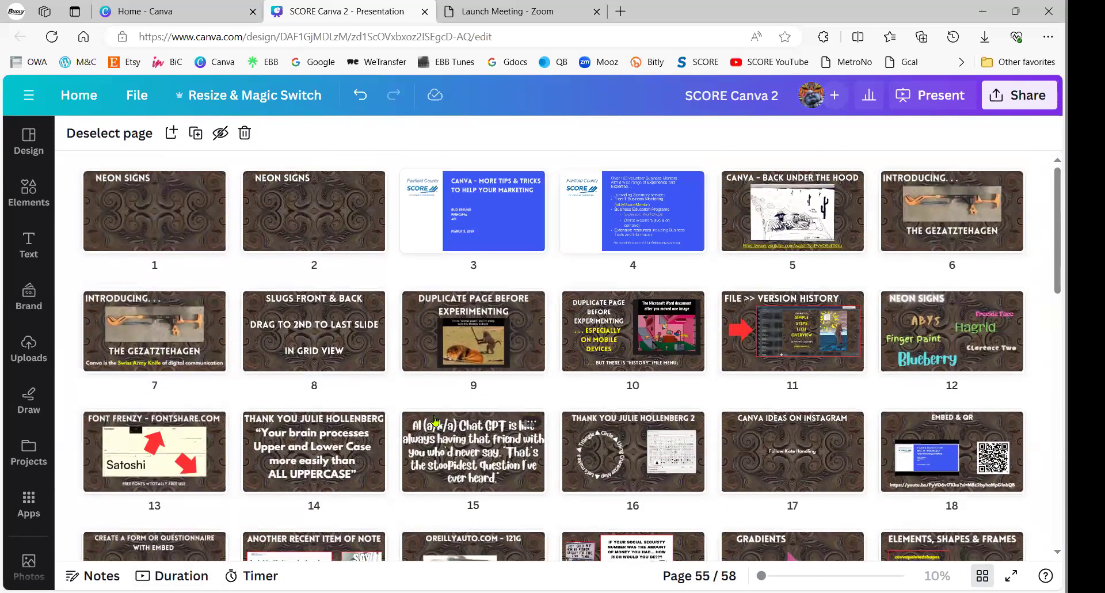
pyautogui.click(667, 463)
pyautogui.doubleClick(668, 463)
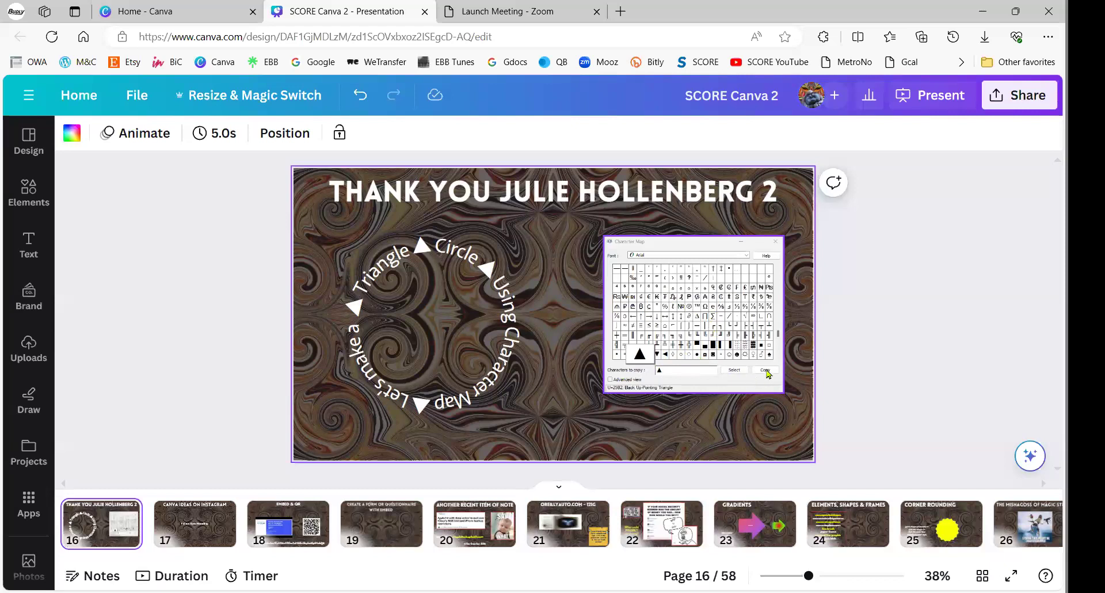
# Examine the individual lines that make up the circular text on page 16, leaving the wording as it is.
pyautogui.click(477, 344)
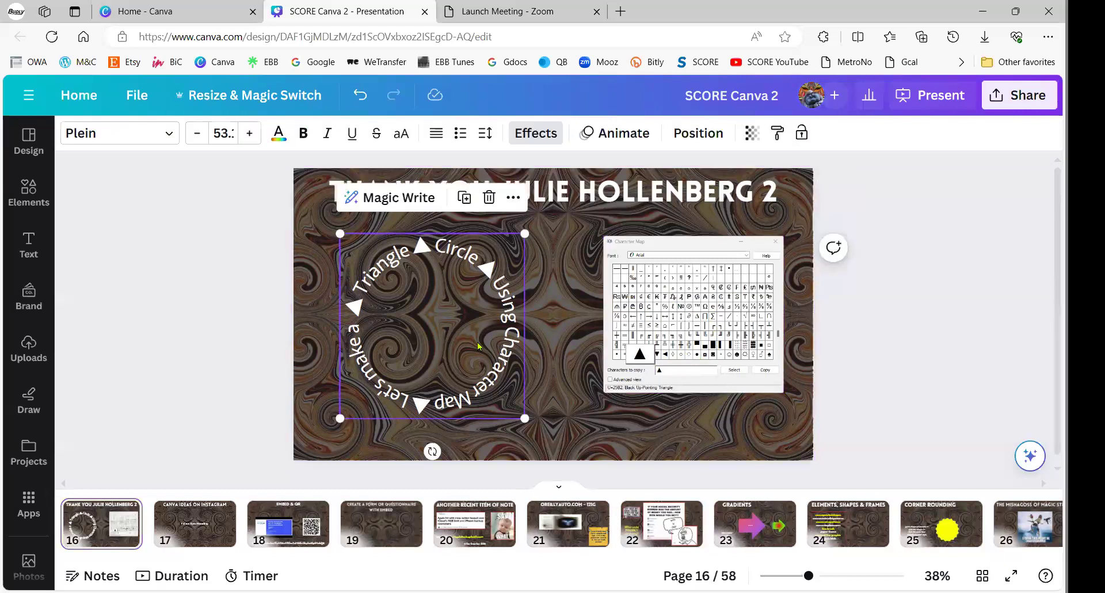
pyautogui.doubleClick(477, 345)
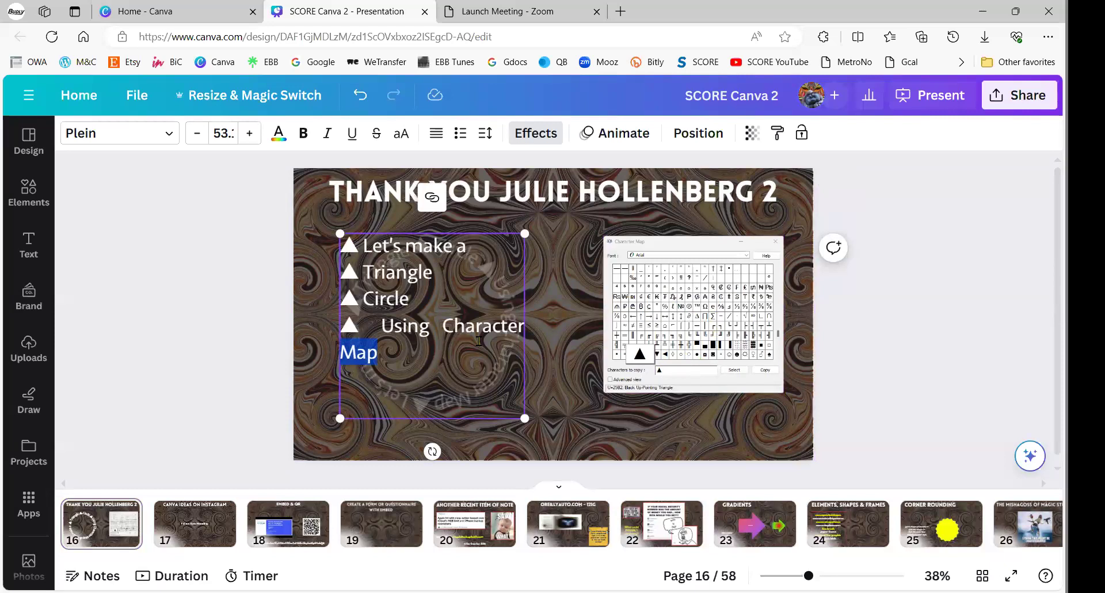
pyautogui.click(433, 341)
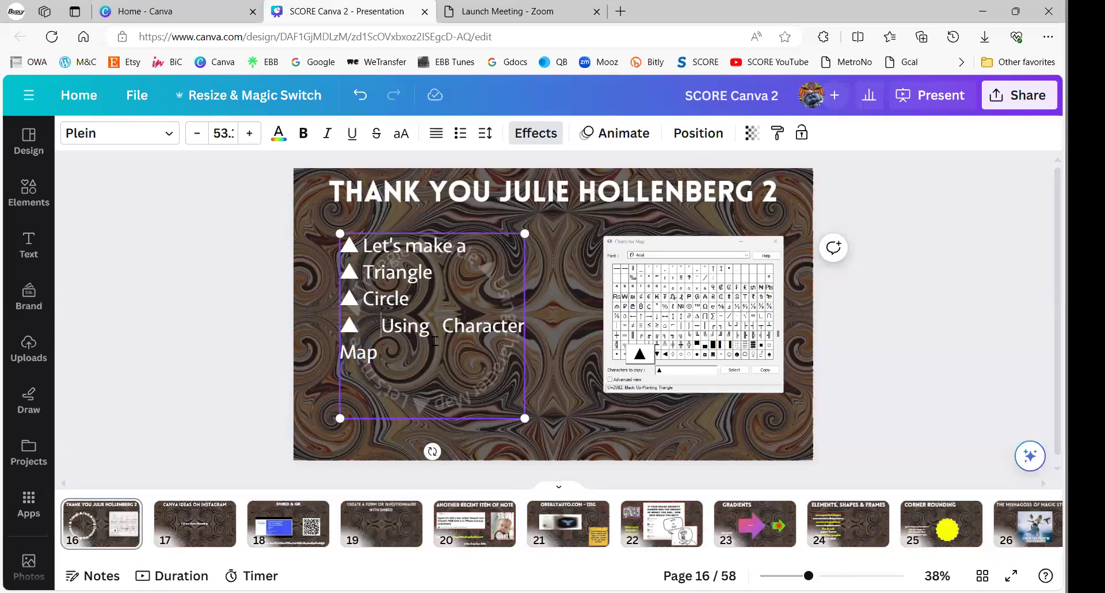
pyautogui.press('Home')
pyautogui.click(270, 321)
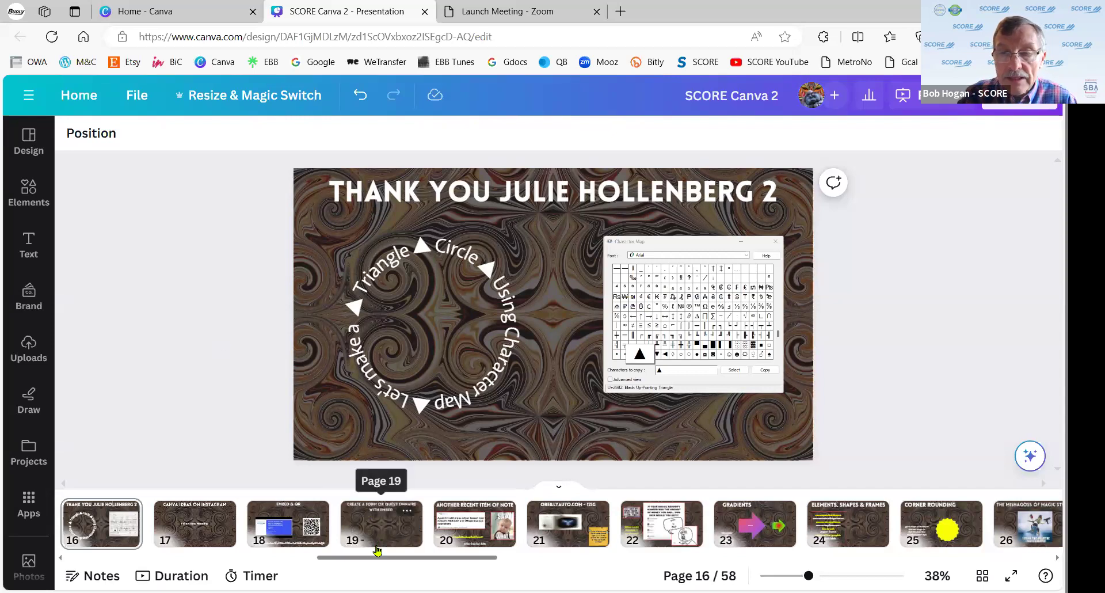
# Browse back through the earlier page thumbnails and view the circular text in its uncurved form again.
pyautogui.moveTo(381, 561); pyautogui.dragTo(164, 544)
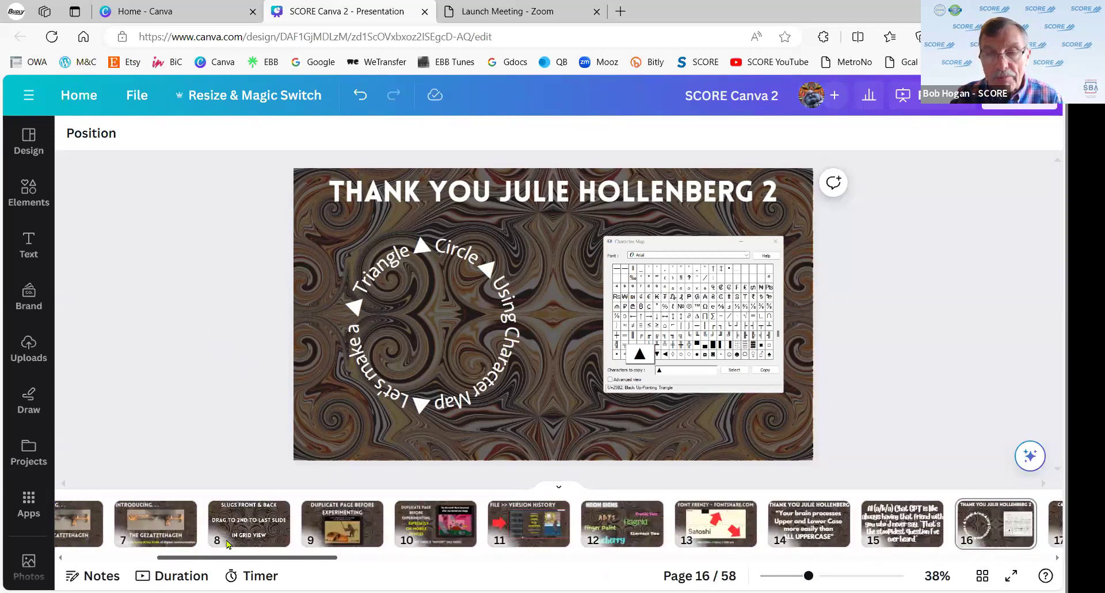
pyautogui.click(419, 363)
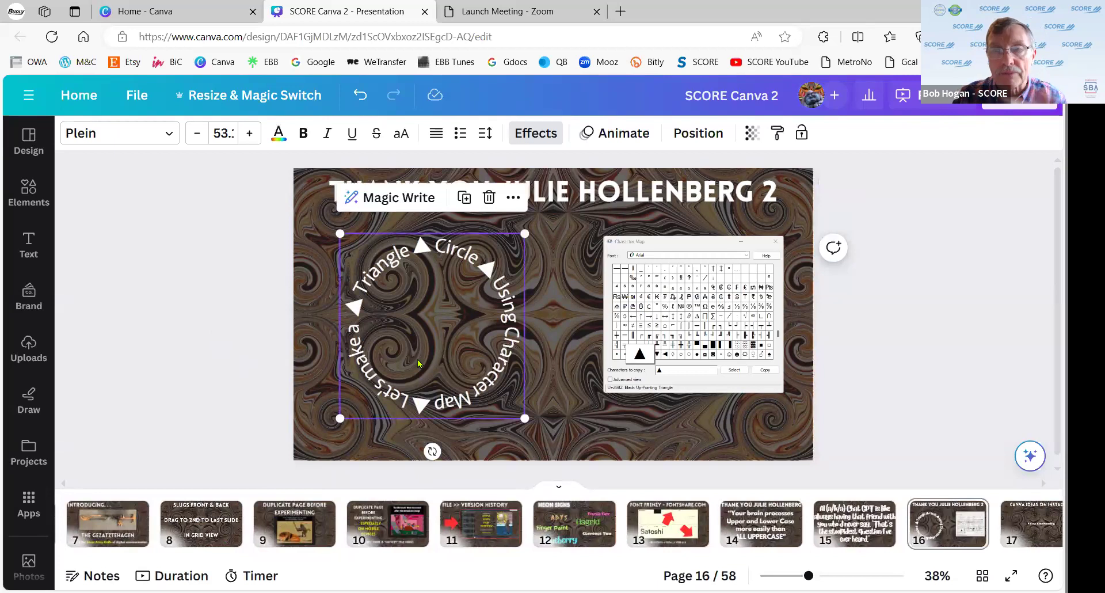
pyautogui.doubleClick(418, 362)
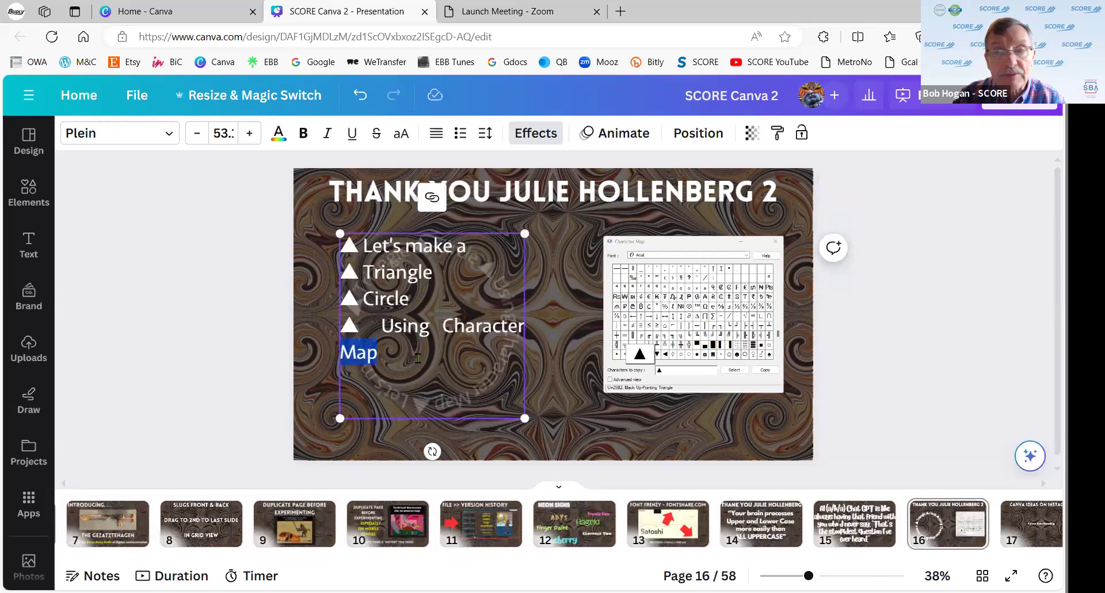
pyautogui.click(258, 316)
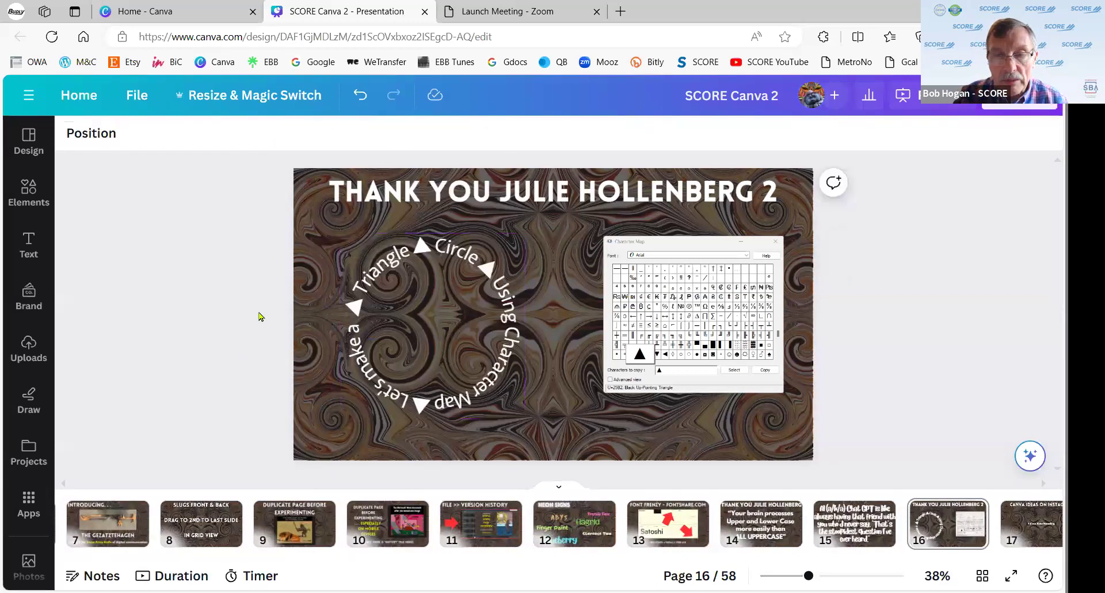
# Open the circular text's effects on page 16, loosen its curve to 51 and tighten it again to 57.
pyautogui.click(370, 366)
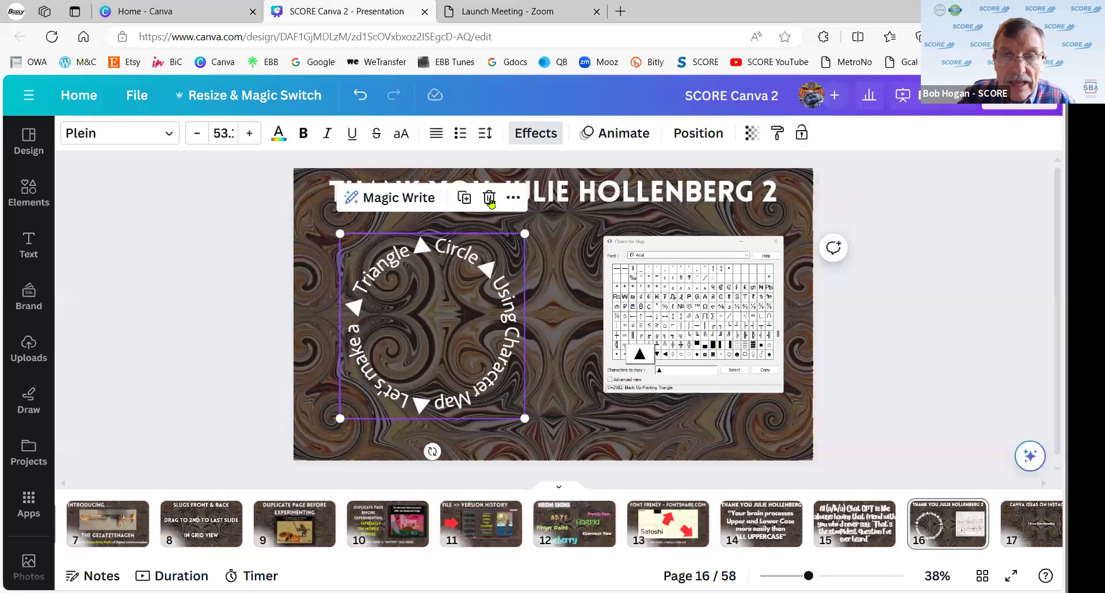
pyautogui.click(541, 134)
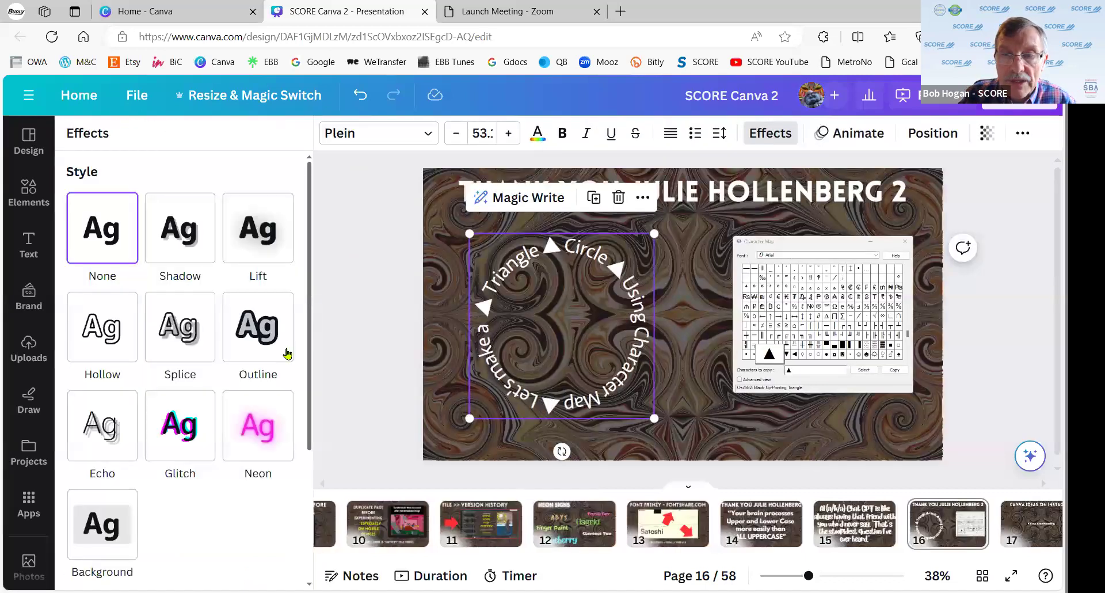
pyautogui.scroll(-4, 205, 395)
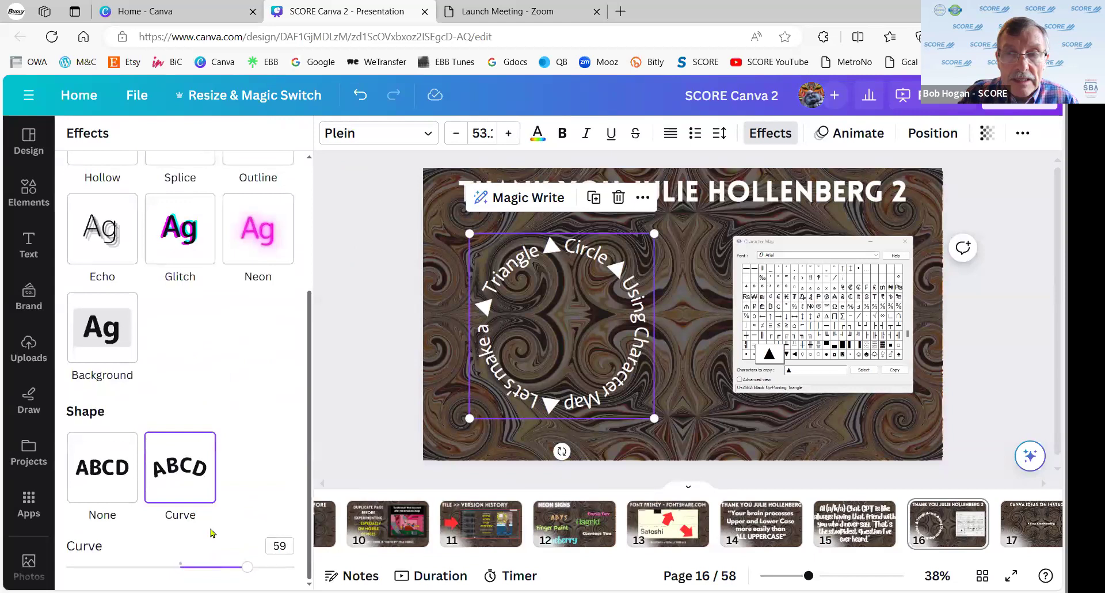
pyautogui.moveTo(247, 566); pyautogui.dragTo(239, 568)
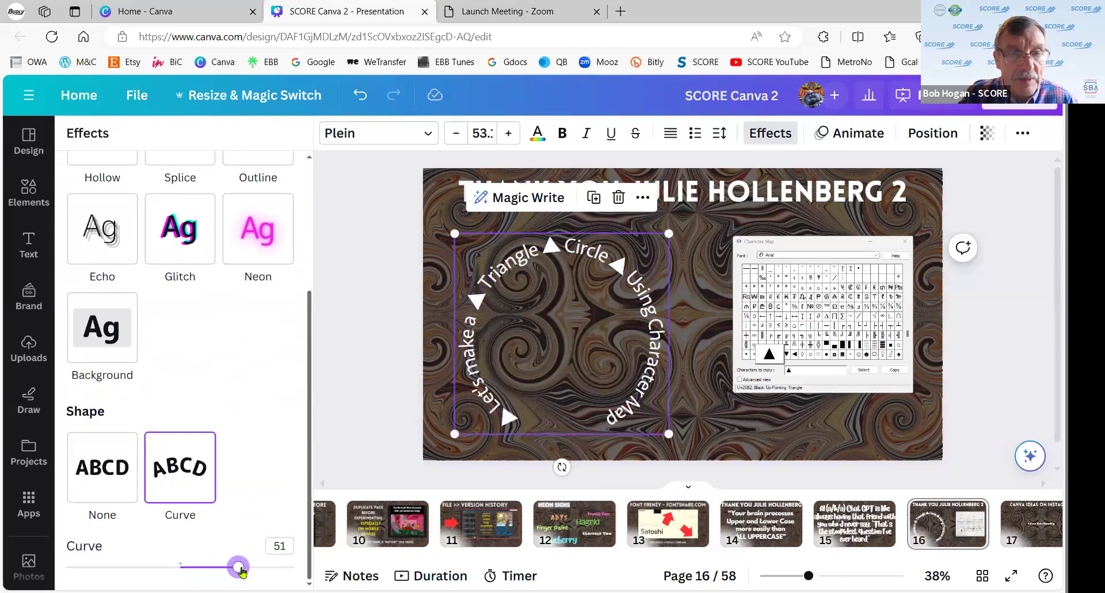
pyautogui.moveTo(239, 569); pyautogui.dragTo(245, 570)
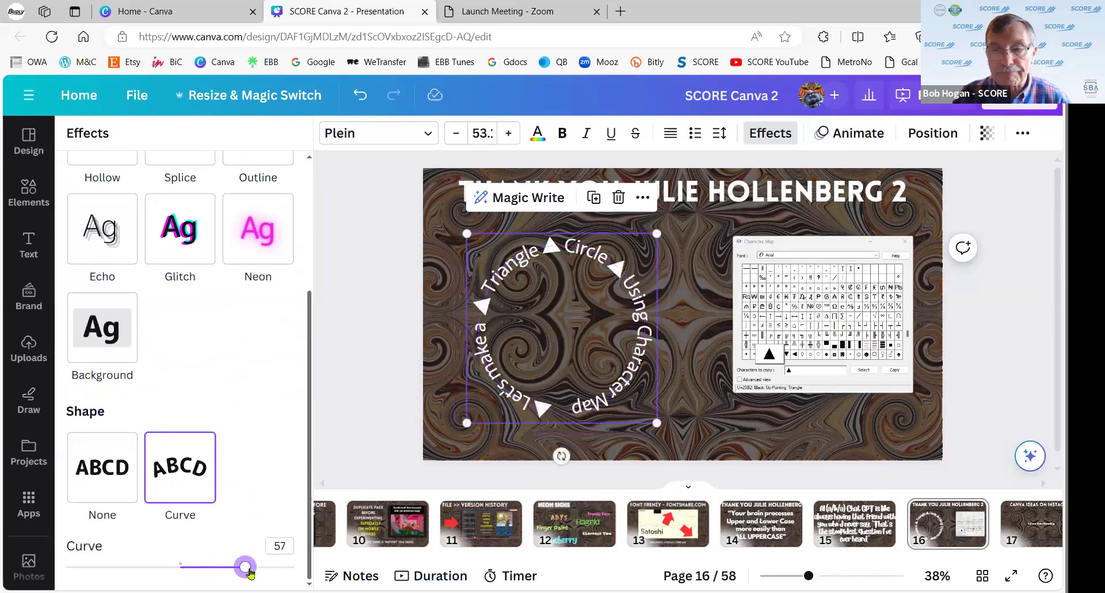
# Try exact curve values of 55 and 47 on the circular text.
pyautogui.click(291, 550)
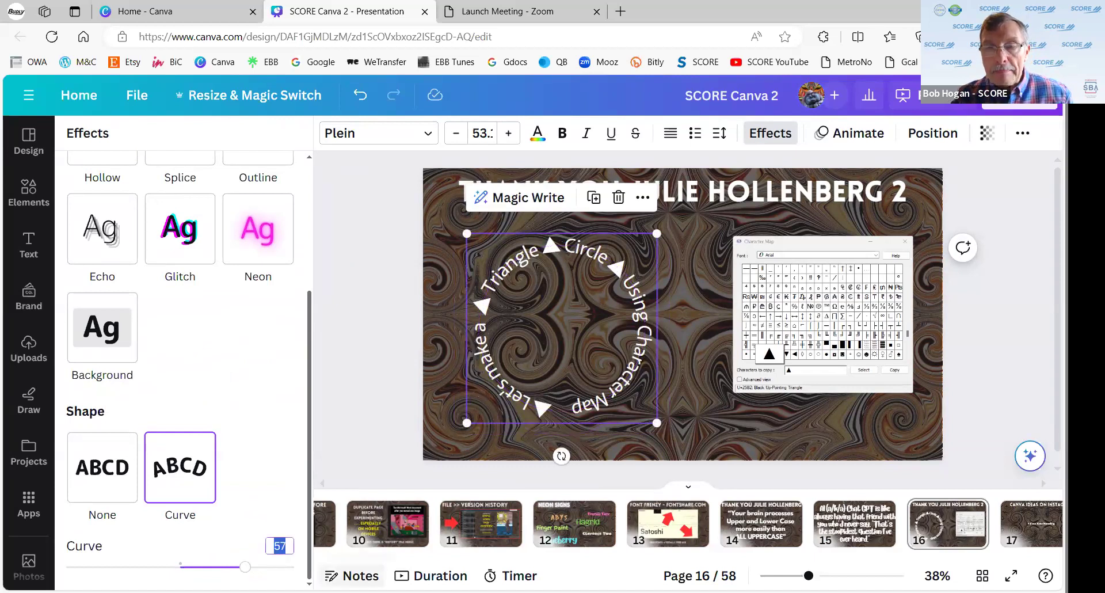
pyautogui.write('55')
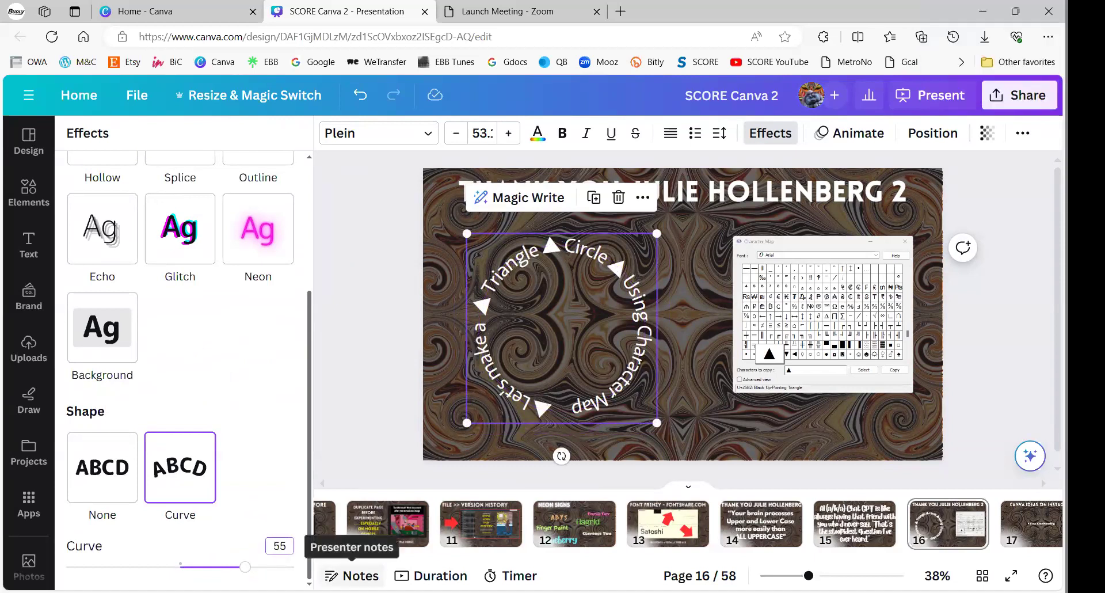
pyautogui.press('Return')
pyautogui.click(281, 547)
pyautogui.write('47')
pyautogui.press('Return')
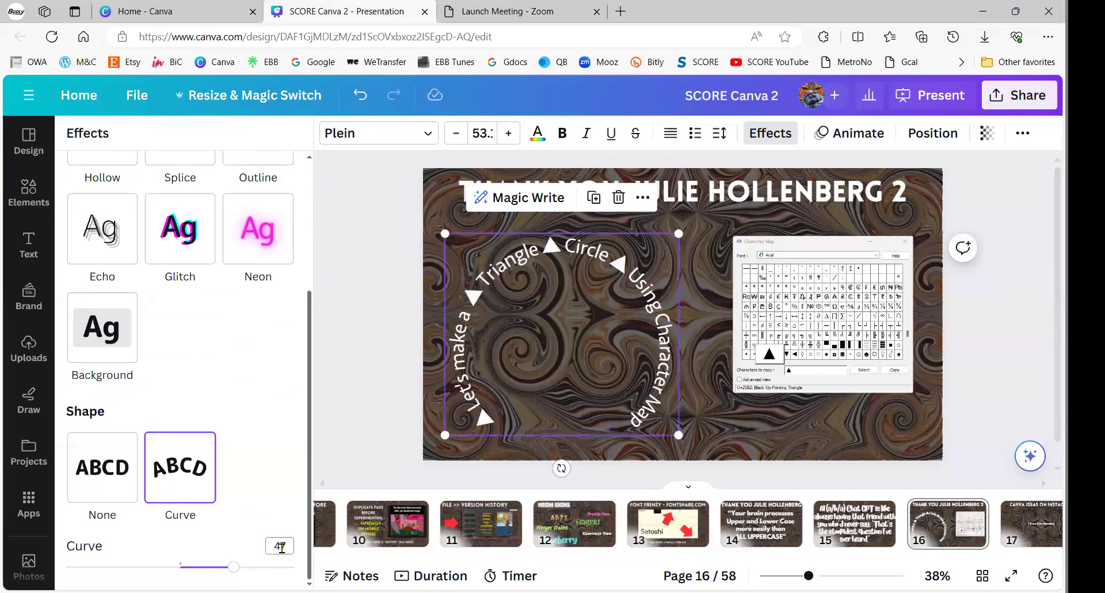
# Set the circular text's curve to 58 and deselect the text.
pyautogui.moveTo(234, 566); pyautogui.dragTo(246, 569)
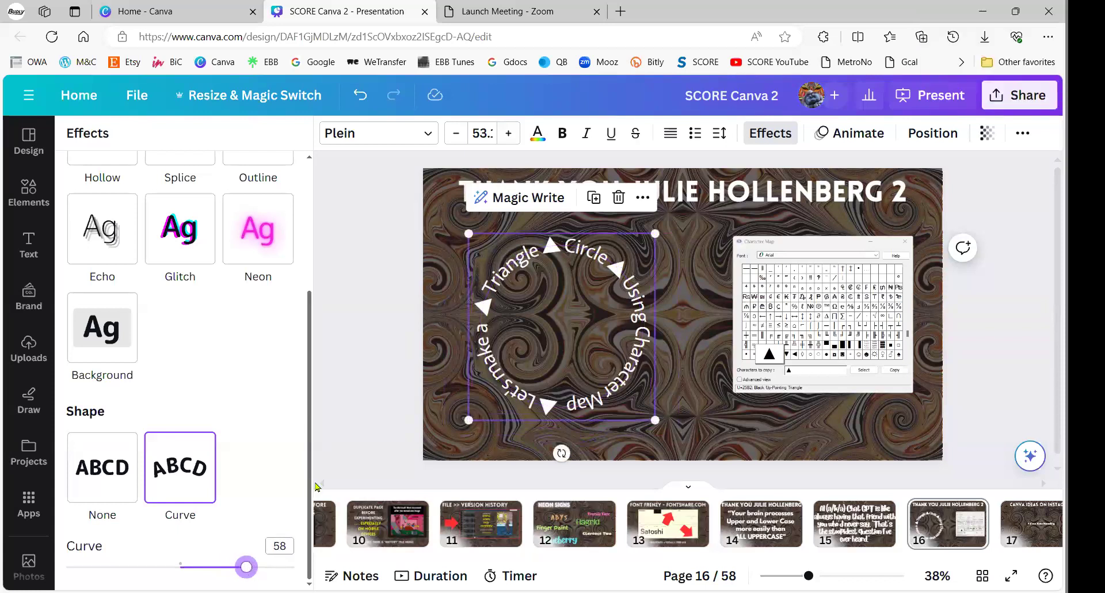
pyautogui.click(365, 430)
pyautogui.click(225, 388)
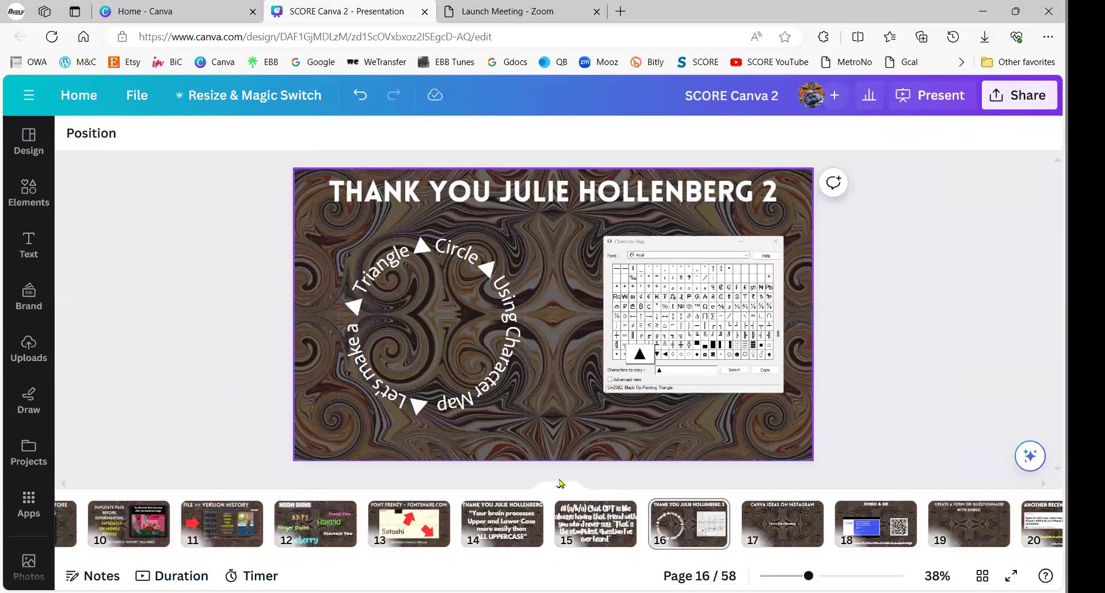
# On page 15, try the Hagrid font on the AI quote and set the quote to League Spartan.
pyautogui.click(593, 523)
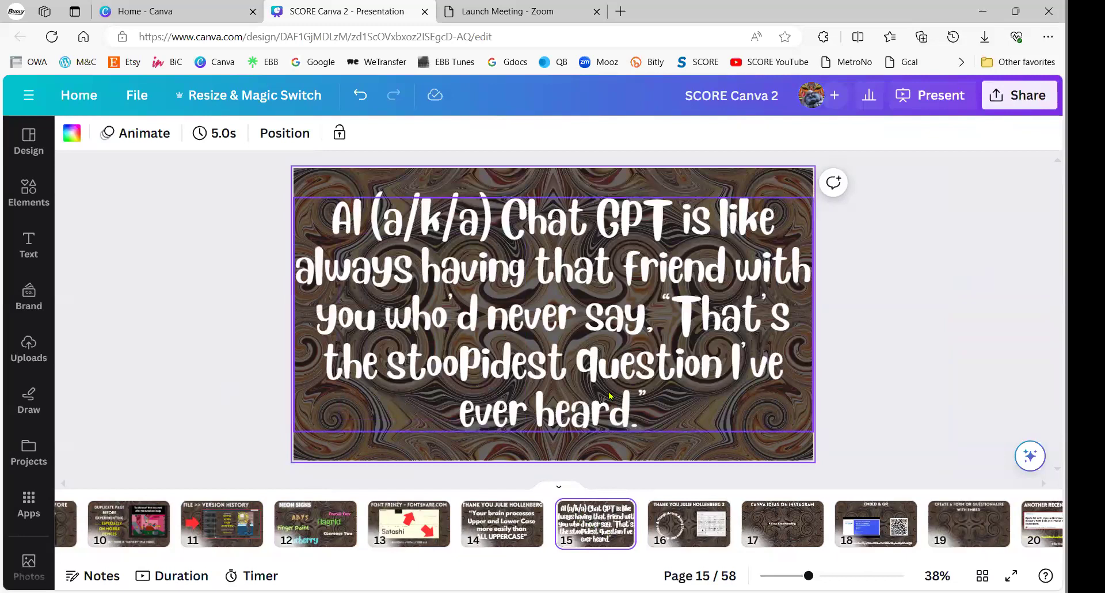
pyautogui.click(539, 410)
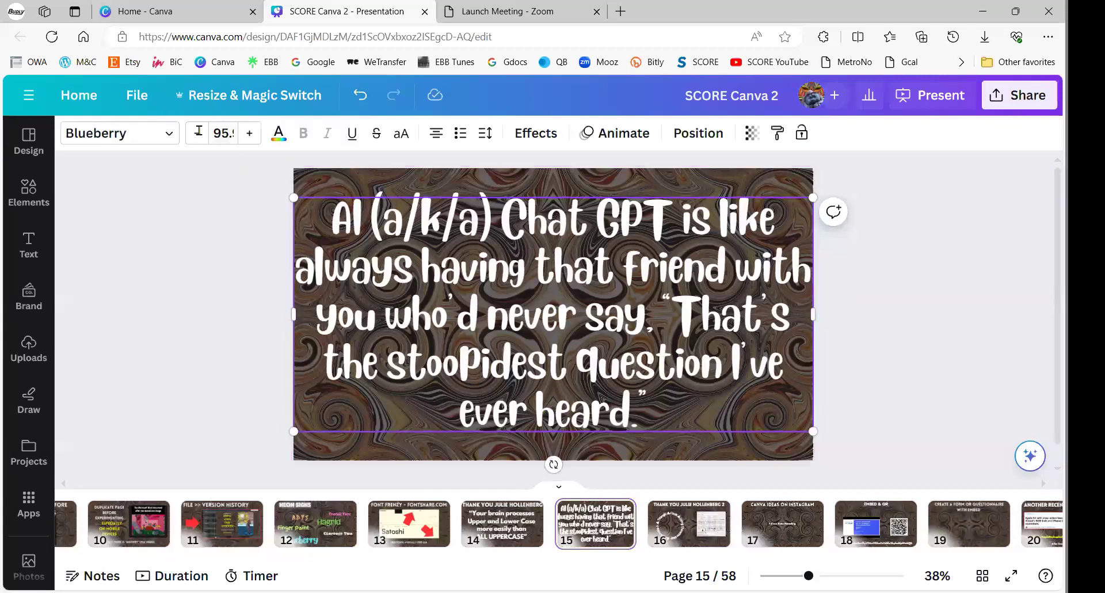
pyautogui.click(163, 133)
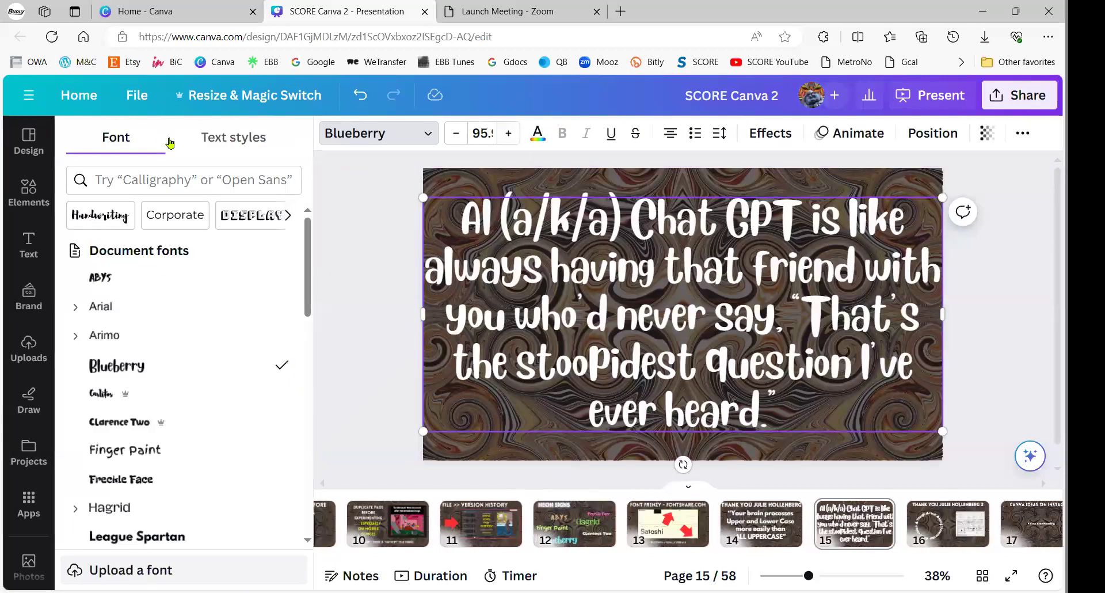
pyautogui.click(164, 518)
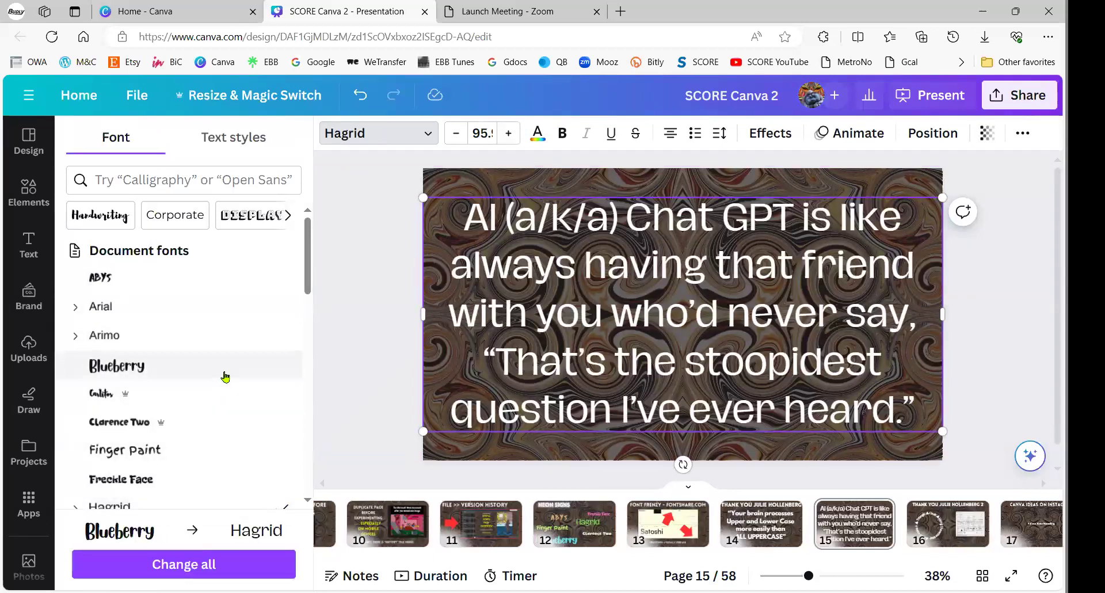
pyautogui.scroll(-3, 225, 377)
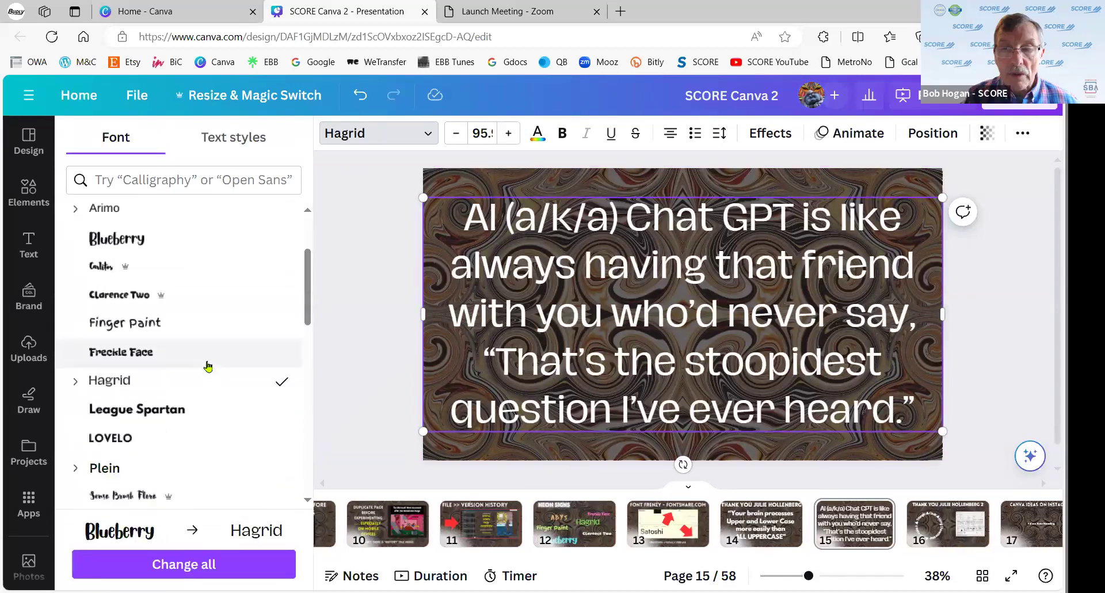
pyautogui.click(199, 403)
pyautogui.click(377, 370)
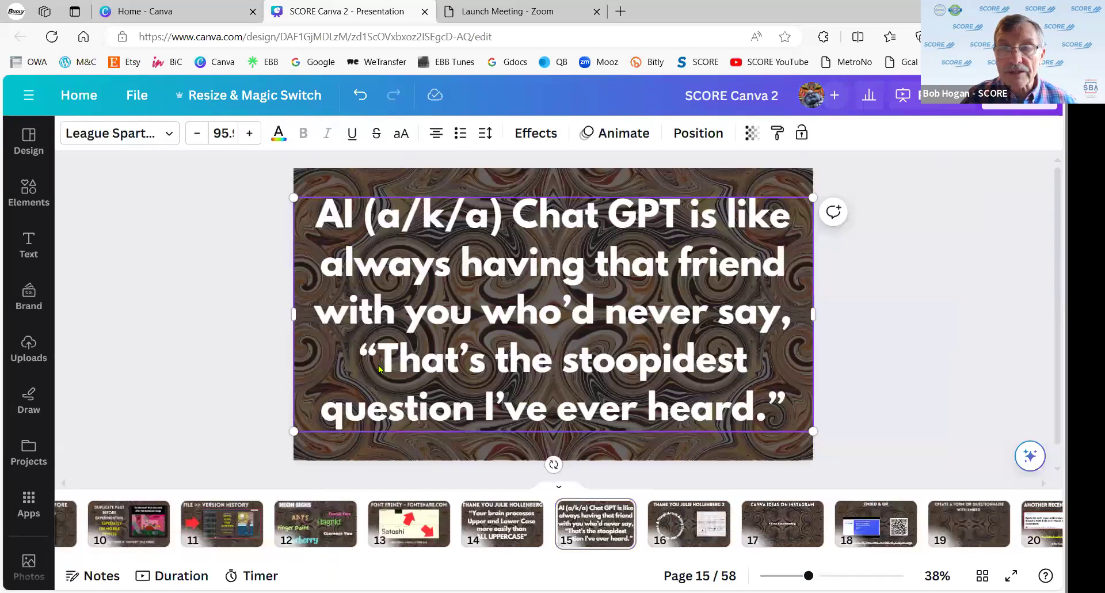
pyautogui.click(220, 330)
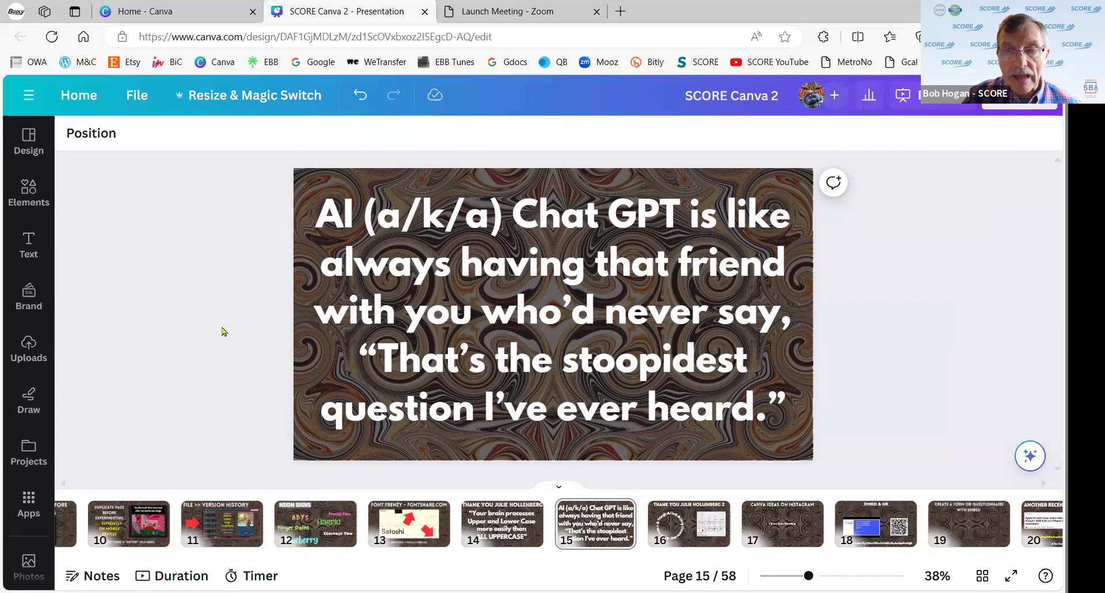
# Open page 12 and move the front NEON SIGNS text sideways off the glowing copy beneath it.
pyautogui.click(314, 516)
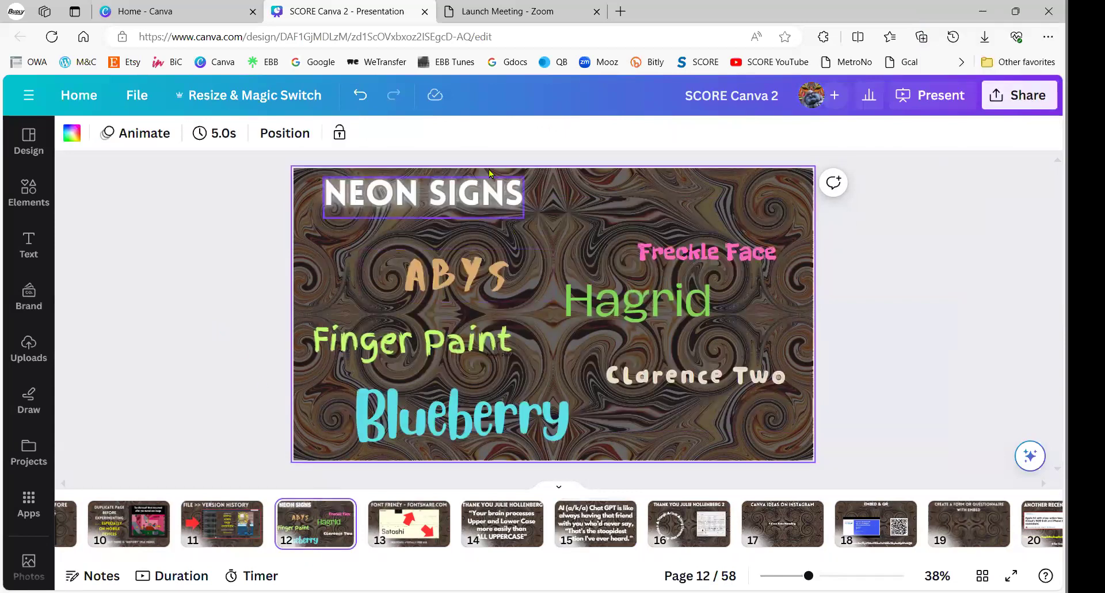
pyautogui.click(460, 195)
pyautogui.moveTo(457, 197); pyautogui.dragTo(682, 200)
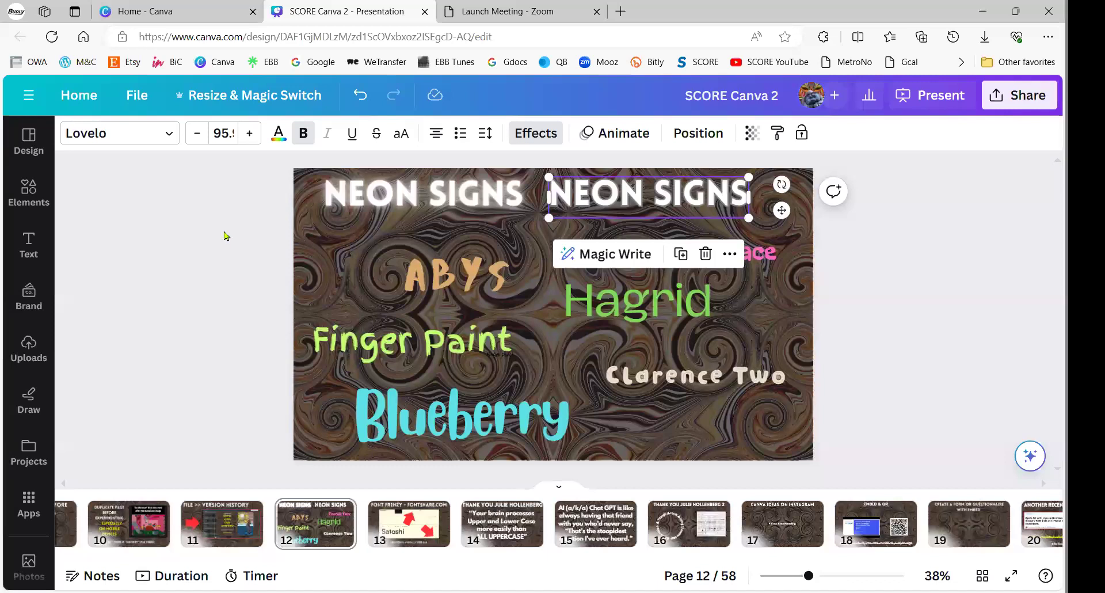
# Examine the layer order of page 12 with the moved NEON SIGNS text selected.
pyautogui.click(696, 136)
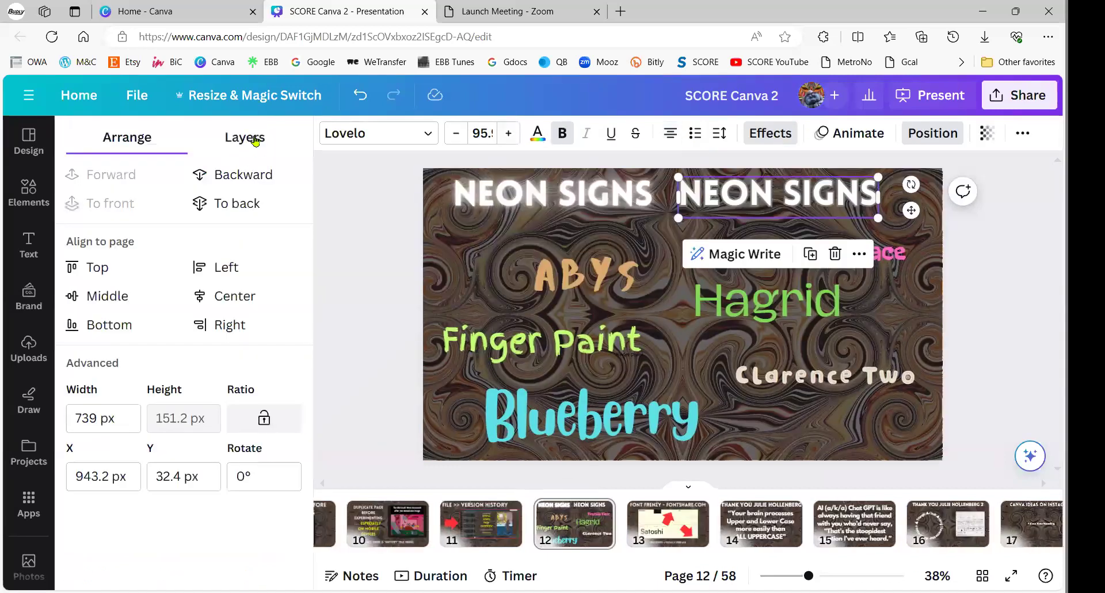
pyautogui.click(255, 140)
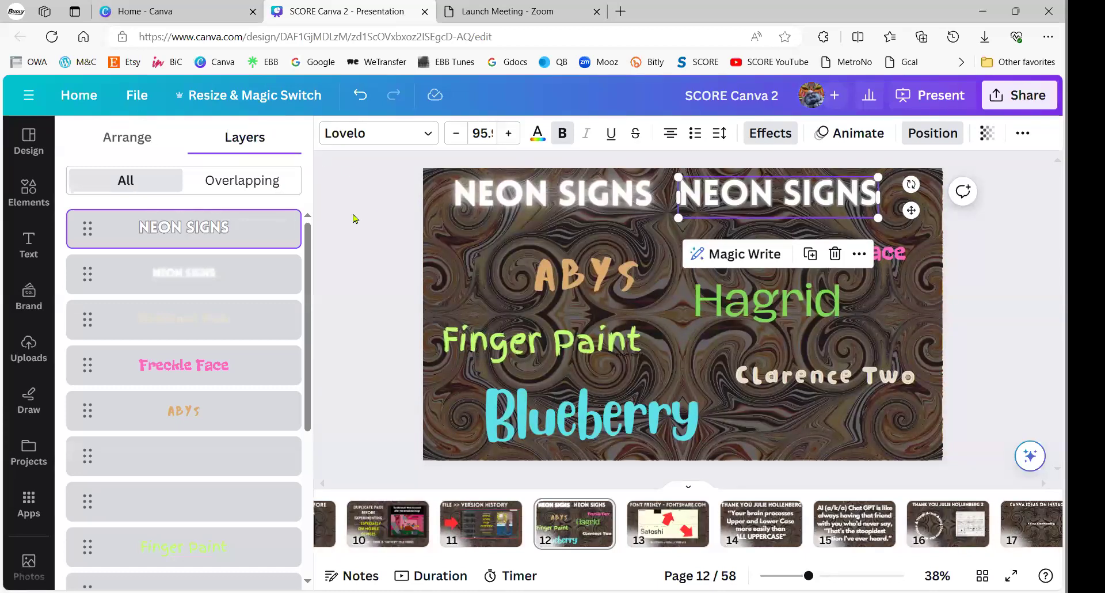
pyautogui.doubleClick(768, 193)
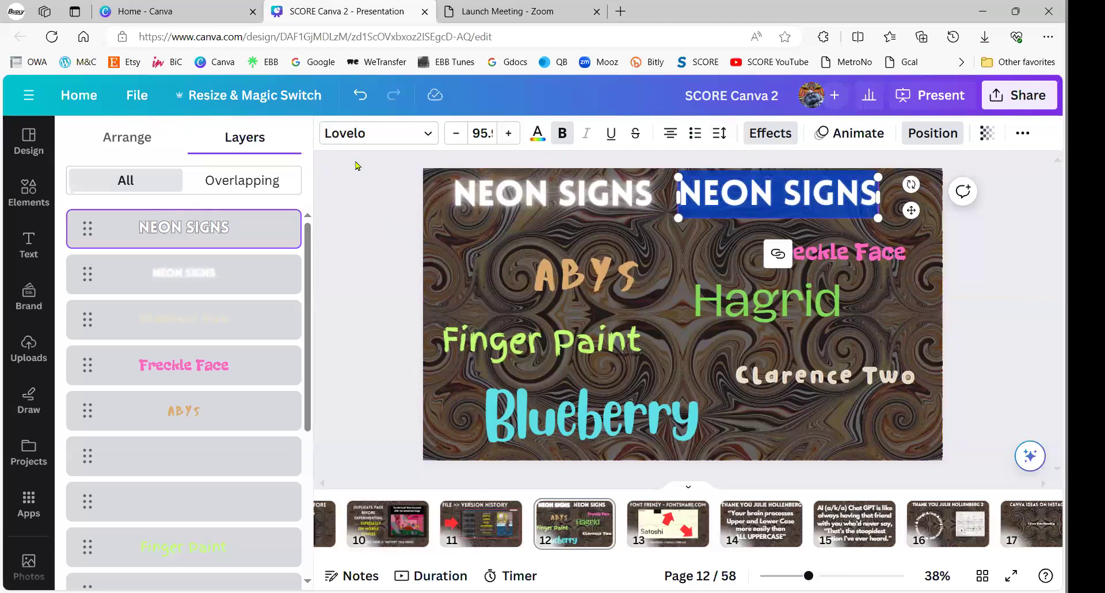
pyautogui.click(387, 209)
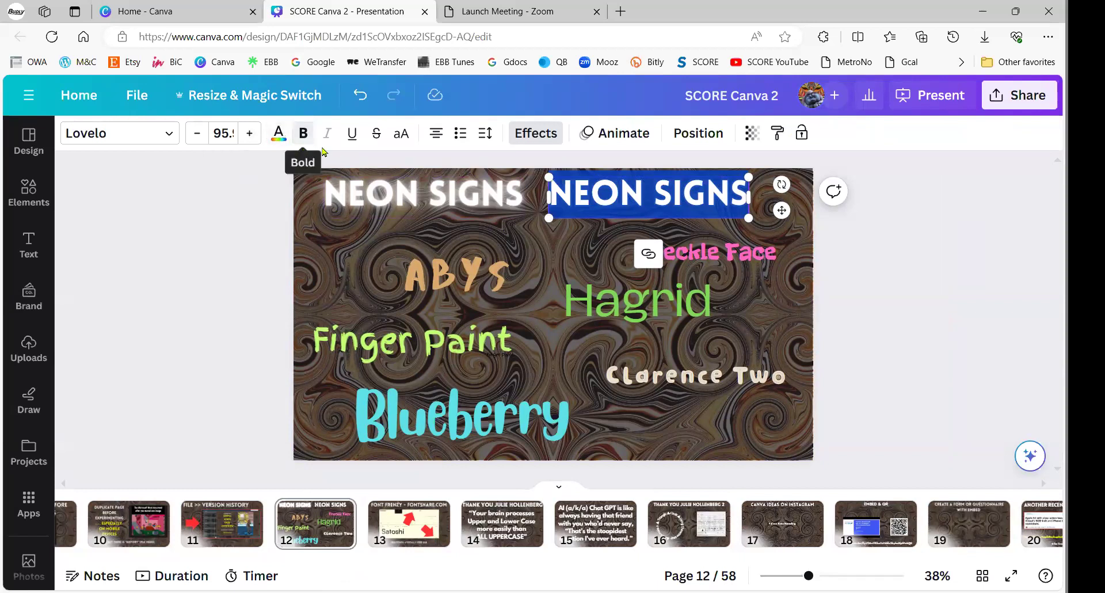
# Compare the text effect settings of the two NEON SIGNS copies on page 12.
pyautogui.click(530, 137)
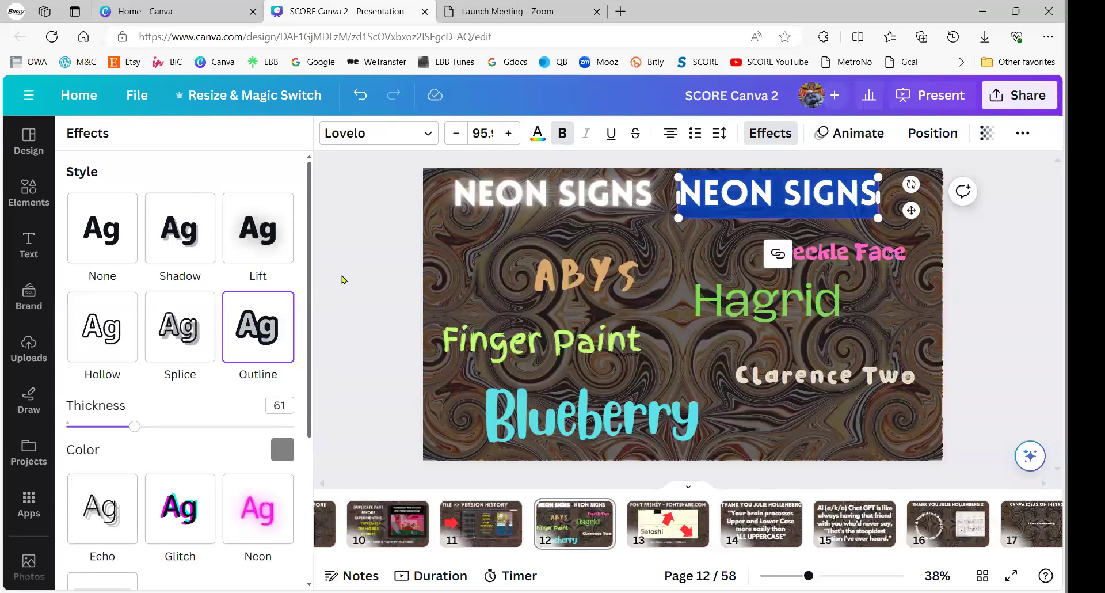
pyautogui.click(438, 199)
pyautogui.click(405, 208)
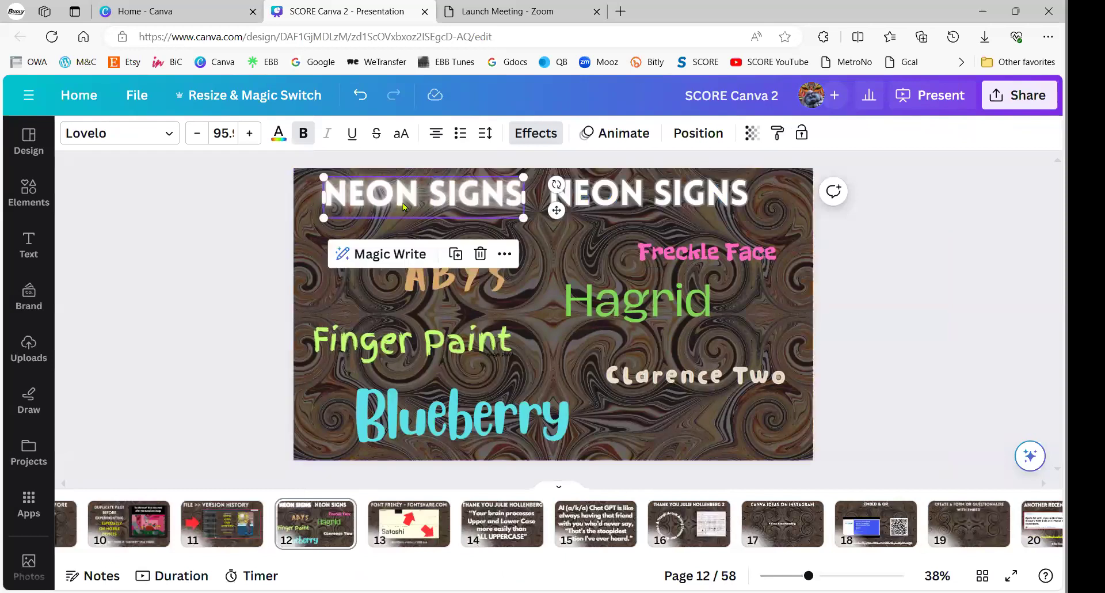
pyautogui.click(537, 136)
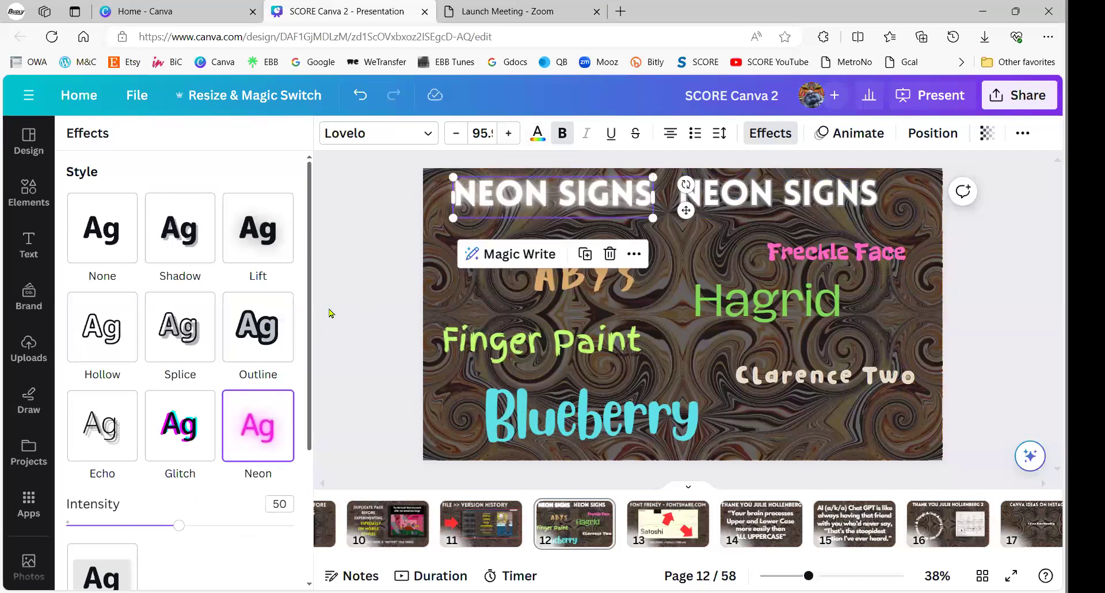
pyautogui.click(732, 198)
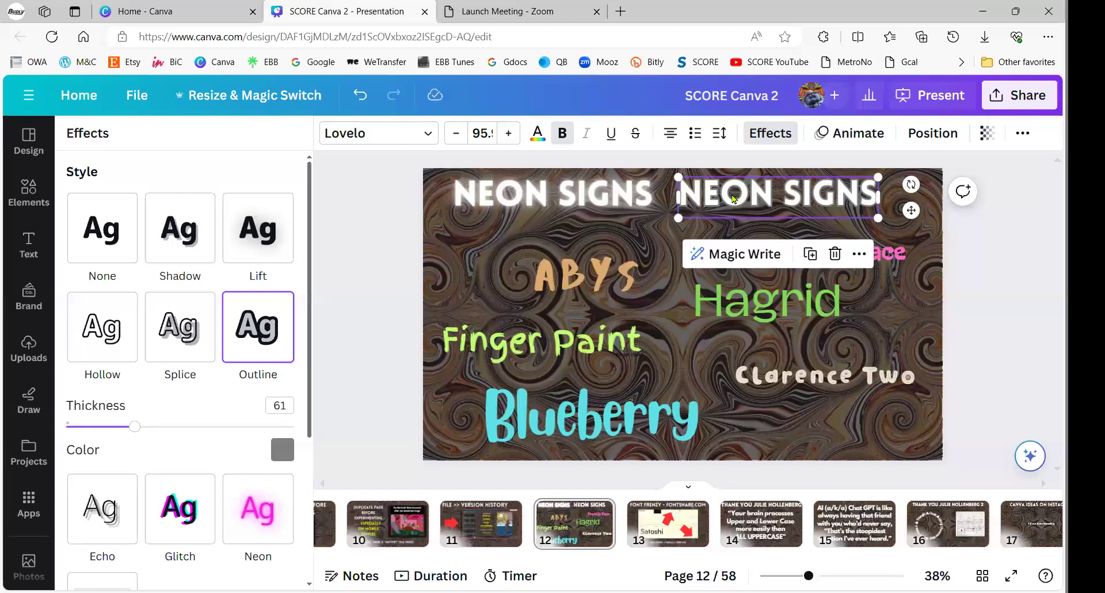
pyautogui.doubleClick(731, 194)
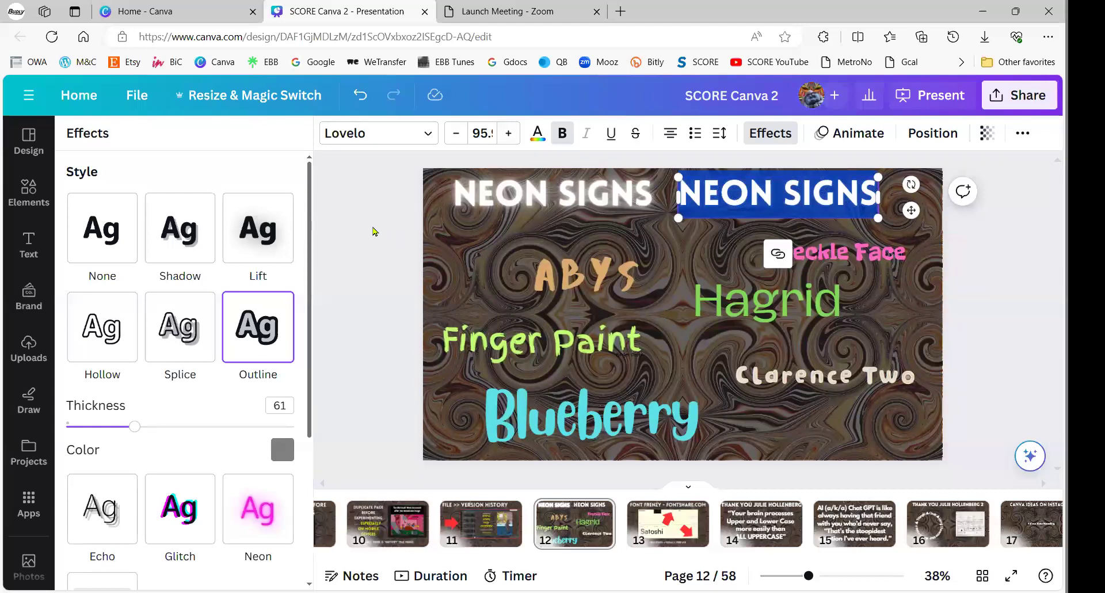
pyautogui.press('Escape')
pyautogui.click(222, 228)
# Move the outlined NEON SIGNS text back on top of the glowing copy and deselect it.
pyautogui.click(635, 198)
pyautogui.moveTo(635, 198); pyautogui.dragTo(405, 194)
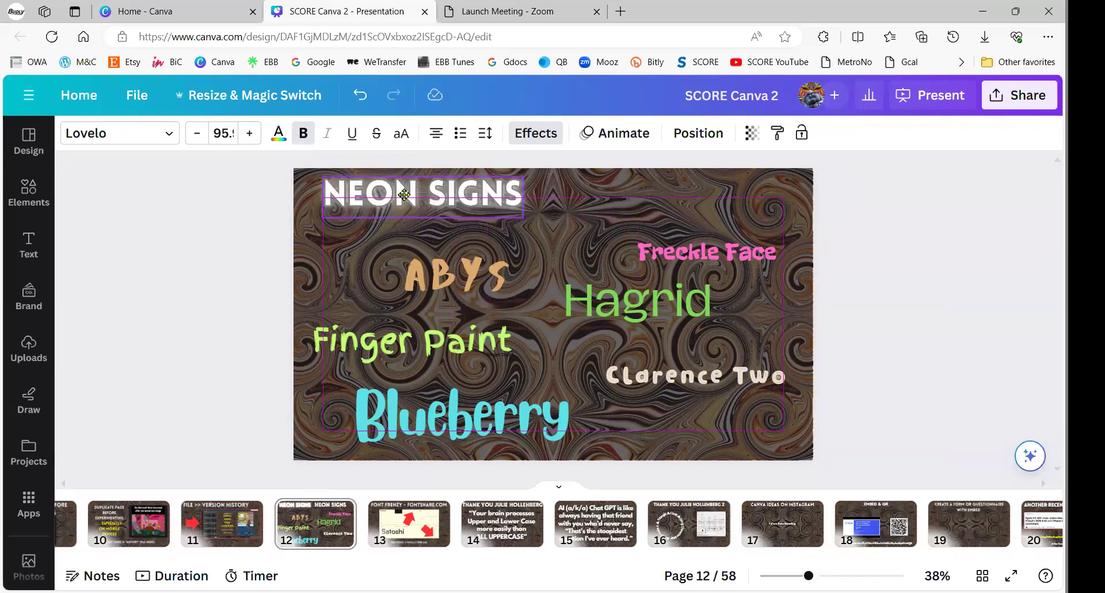
pyautogui.click(228, 216)
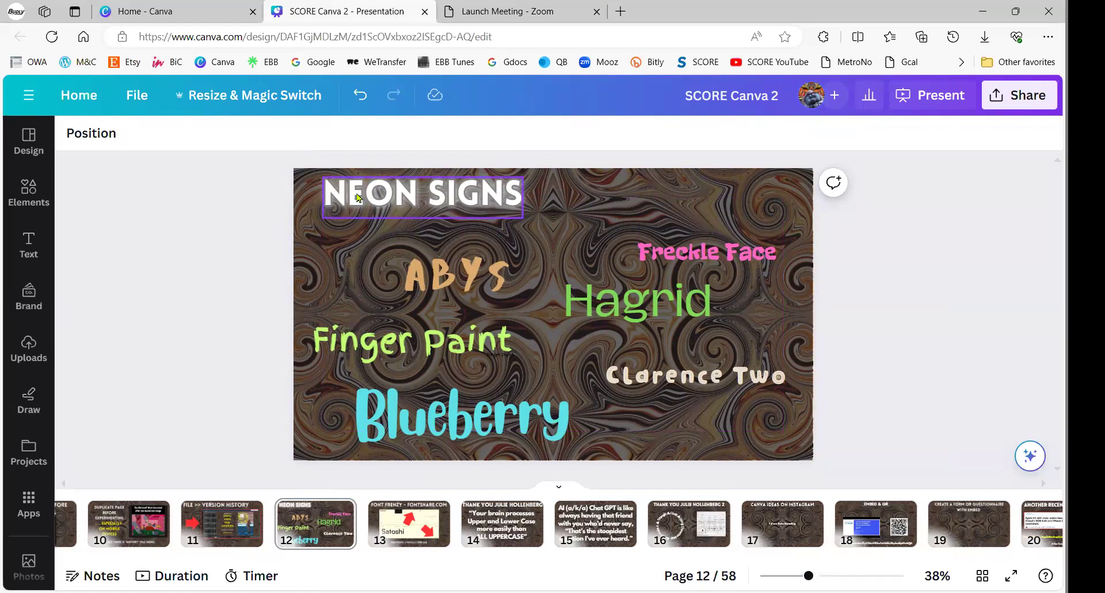
# Shift the Hagrid text slightly and move the Blueberry text up so it overlaps the ABYS text.
pyautogui.click(633, 310)
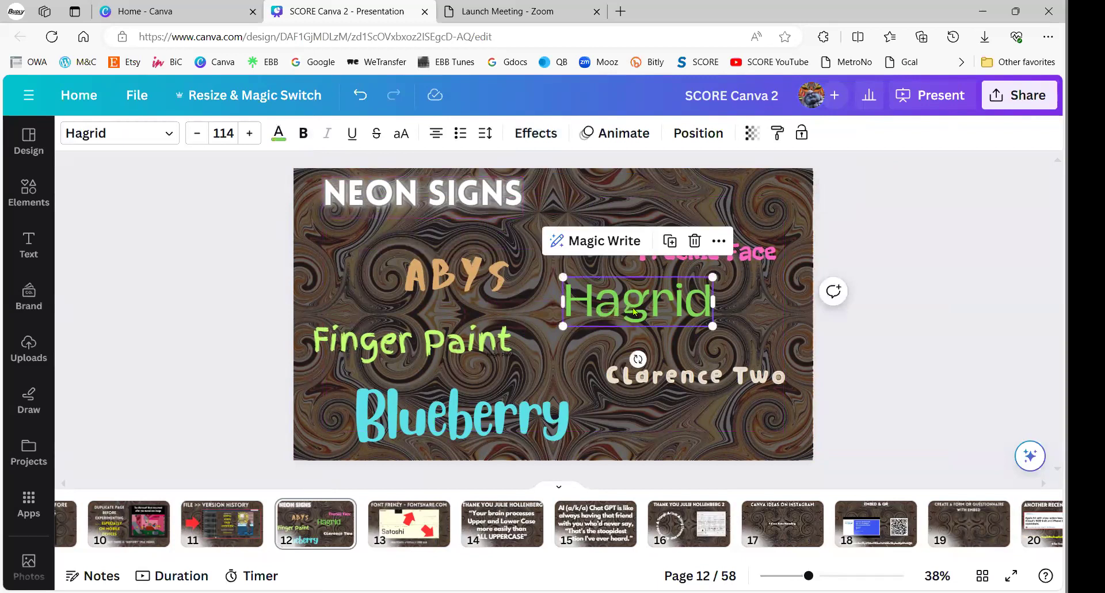
pyautogui.moveTo(633, 311)
pyautogui.mouseDown()
pyautogui.moveTo(464, 278)
pyautogui.moveTo(645, 312)
pyautogui.mouseUp()
pyautogui.click(444, 416)
pyautogui.moveTo(444, 416); pyautogui.dragTo(432, 270)
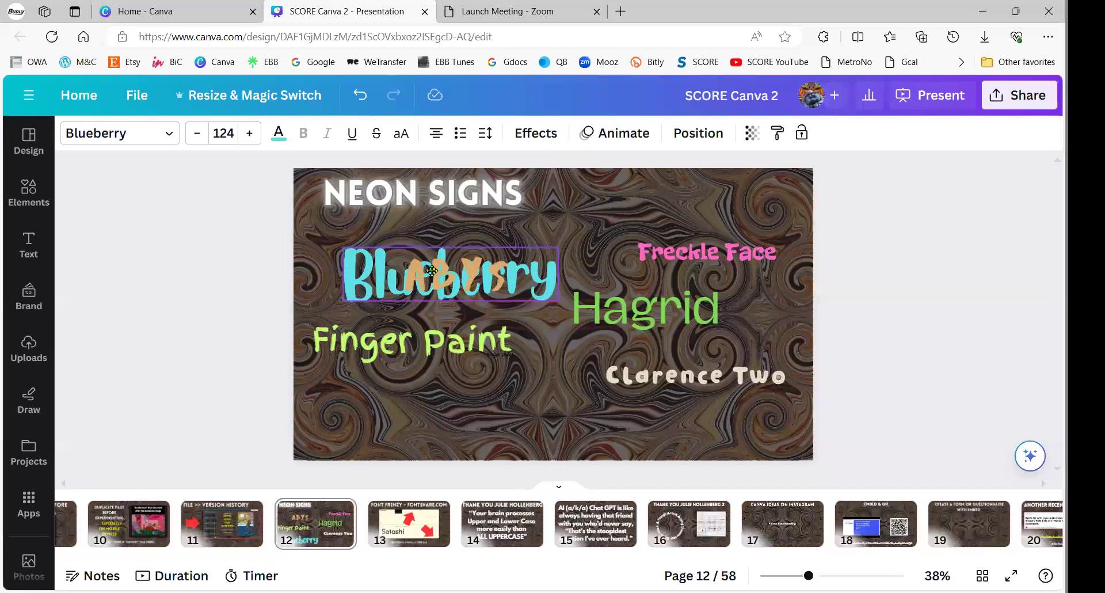
# Reorder the layers so the Blueberry text sits directly above ABYS and below Freckle Face.
pyautogui.click(432, 268)
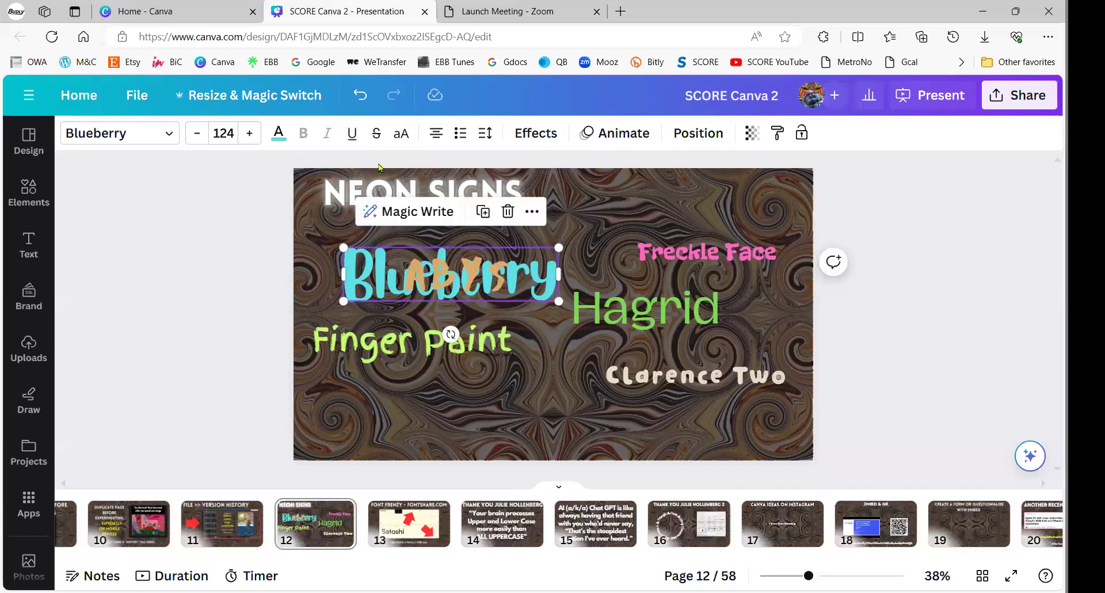
pyautogui.click(695, 138)
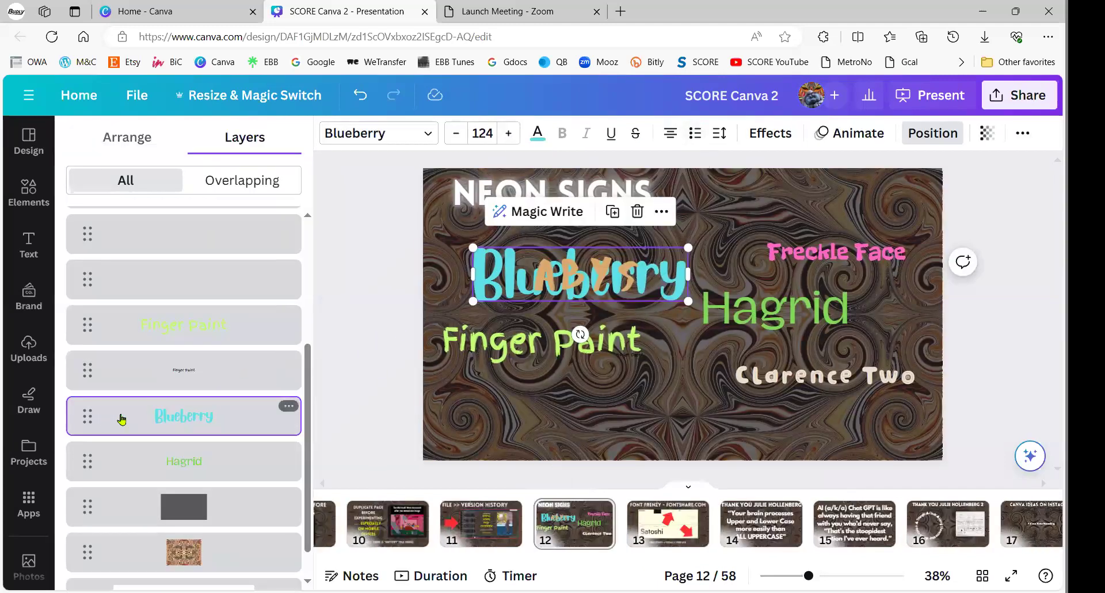
pyautogui.moveTo(121, 419); pyautogui.dragTo(131, 387)
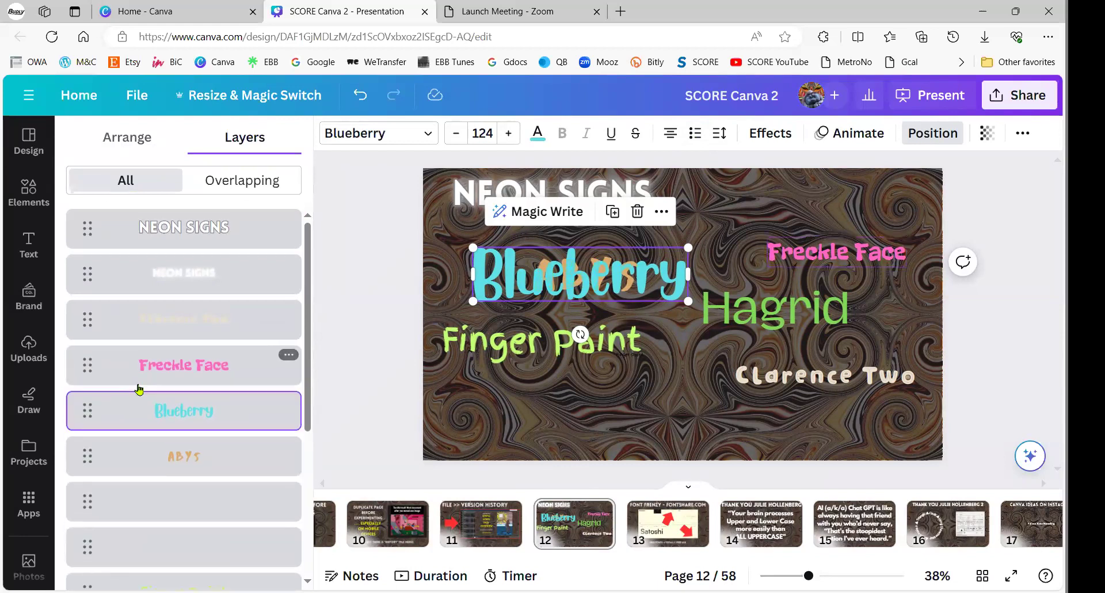
# Move the Blueberry text below Finger Paint and place the Clarence Two text over it.
pyautogui.moveTo(573, 290)
pyautogui.mouseDown()
pyautogui.moveTo(570, 413)
pyautogui.moveTo(584, 398)
pyautogui.mouseUp()
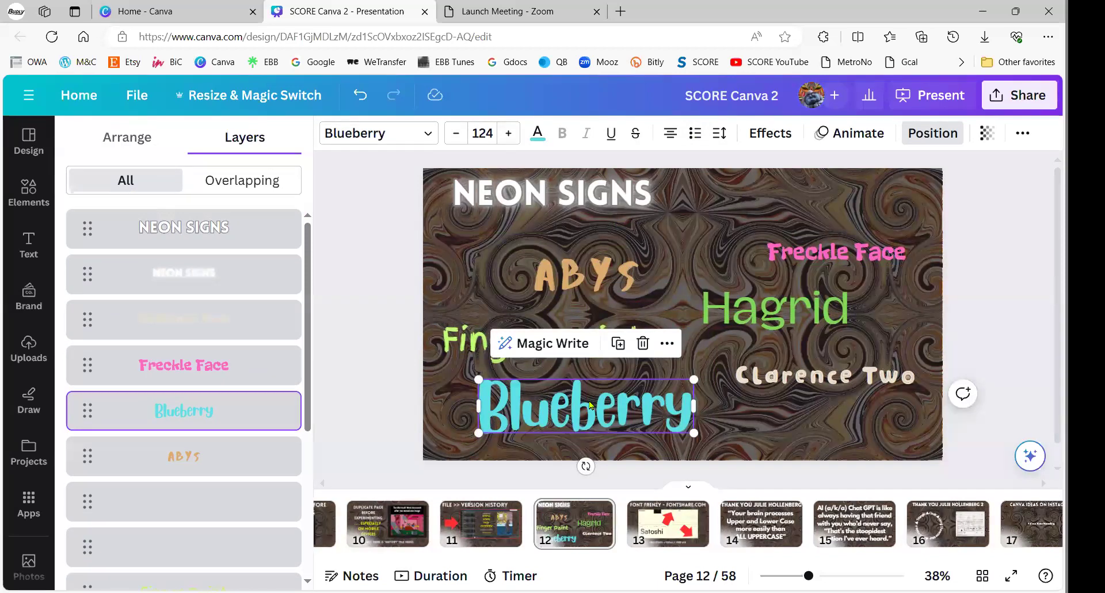
pyautogui.click(787, 378)
pyautogui.moveTo(788, 378); pyautogui.dragTo(567, 422)
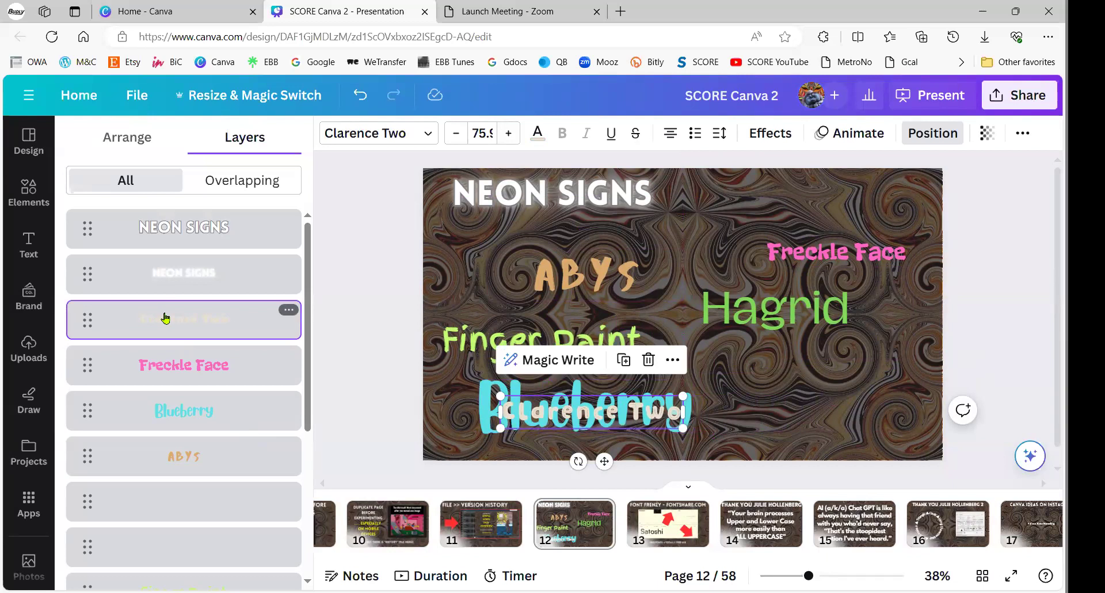
# Try the Blueberry layer directly above Clarence Two, undo that reordering, and return the Clarence Two text to its place below Hagrid.
pyautogui.moveTo(173, 410); pyautogui.dragTo(172, 300)
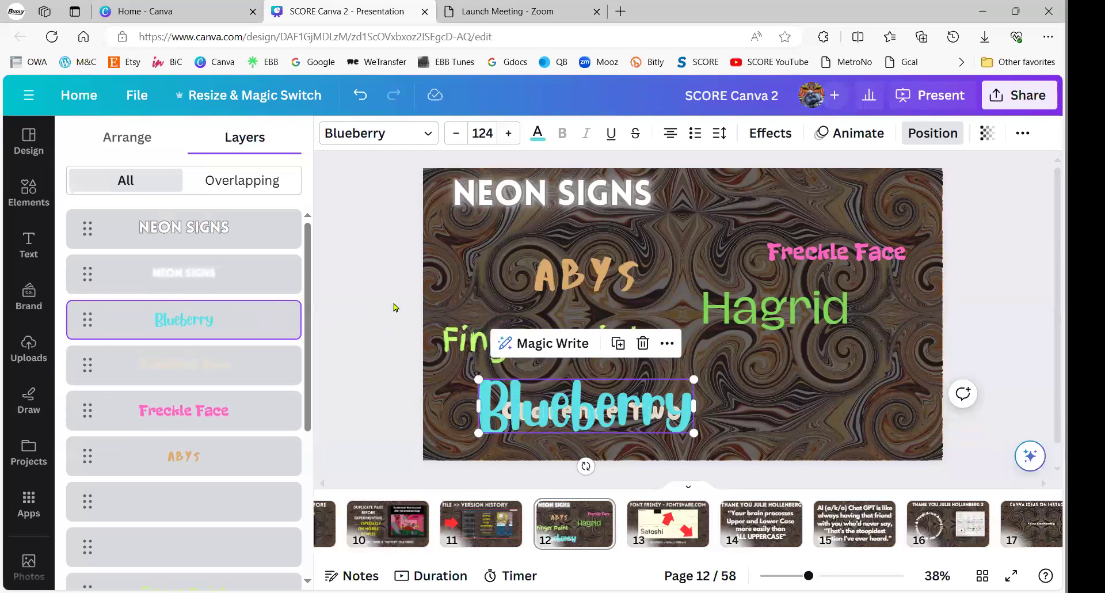
pyautogui.hotkey('ctrl', 'z')
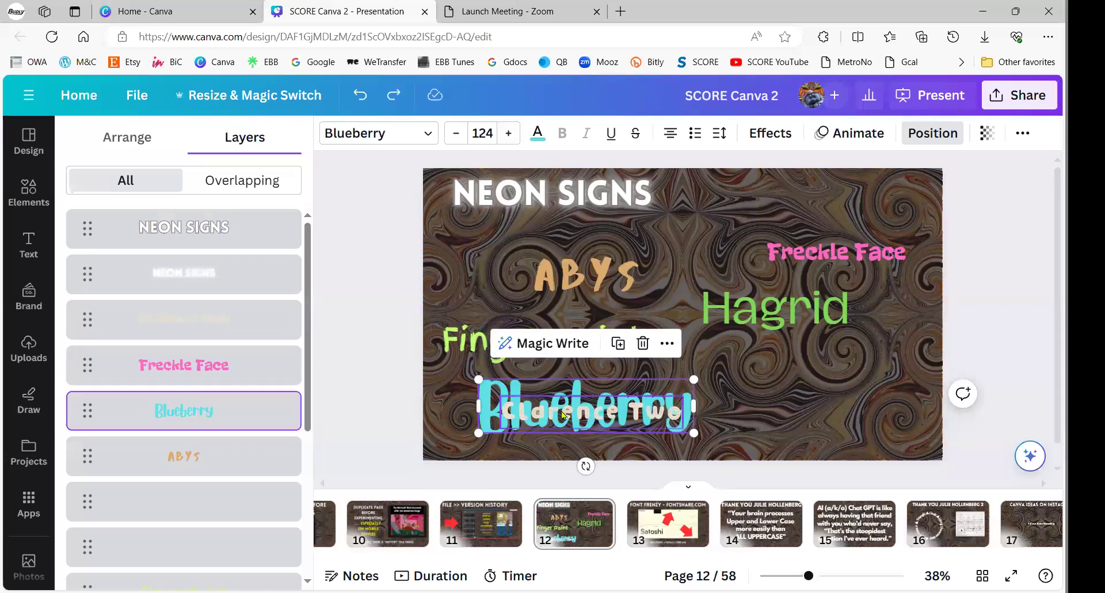
pyautogui.moveTo(563, 415); pyautogui.dragTo(798, 382)
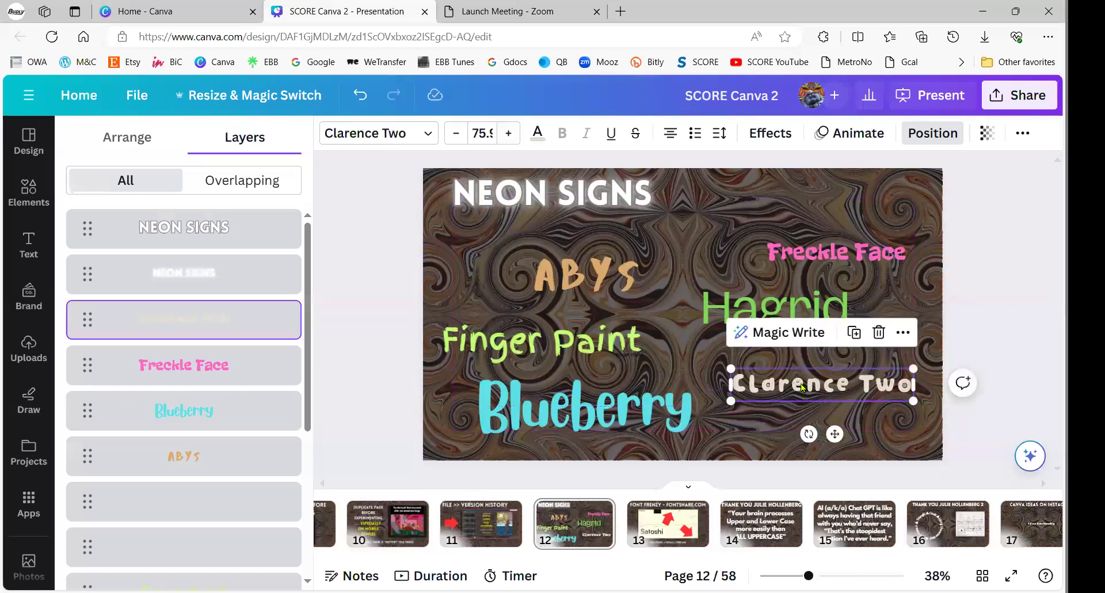
pyautogui.click(347, 278)
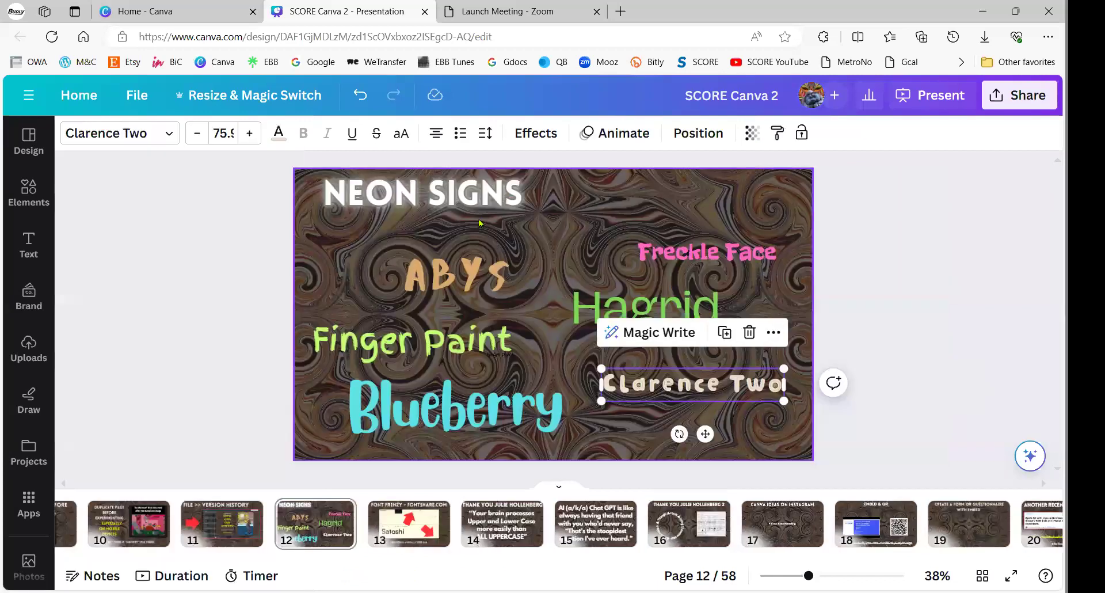
# Set the Neon intensity of the glowing NEON SIGNS copy to 74 with the outlined copy moved aside, then restack the two copies.
pyautogui.click(448, 197)
pyautogui.moveTo(448, 197); pyautogui.dragTo(673, 192)
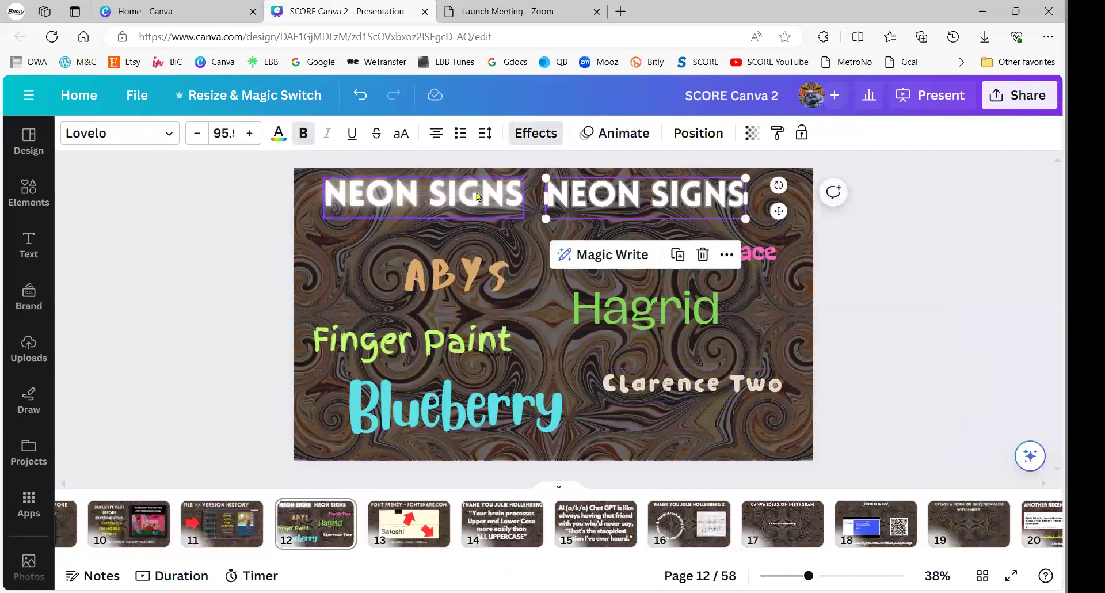
pyautogui.click(478, 197)
pyautogui.click(544, 135)
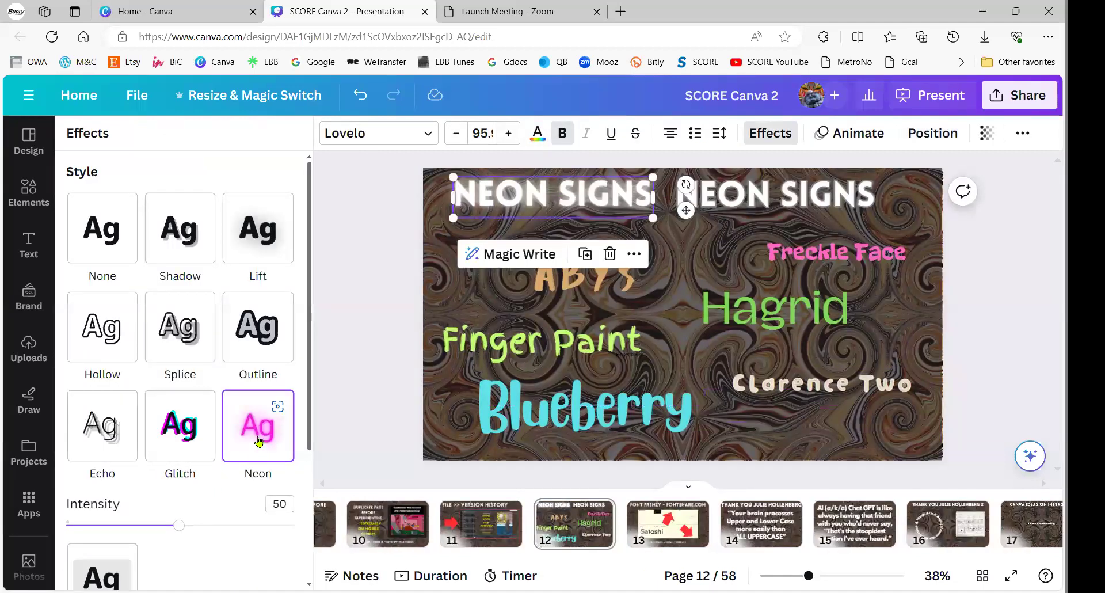
pyautogui.moveTo(176, 527); pyautogui.dragTo(235, 518)
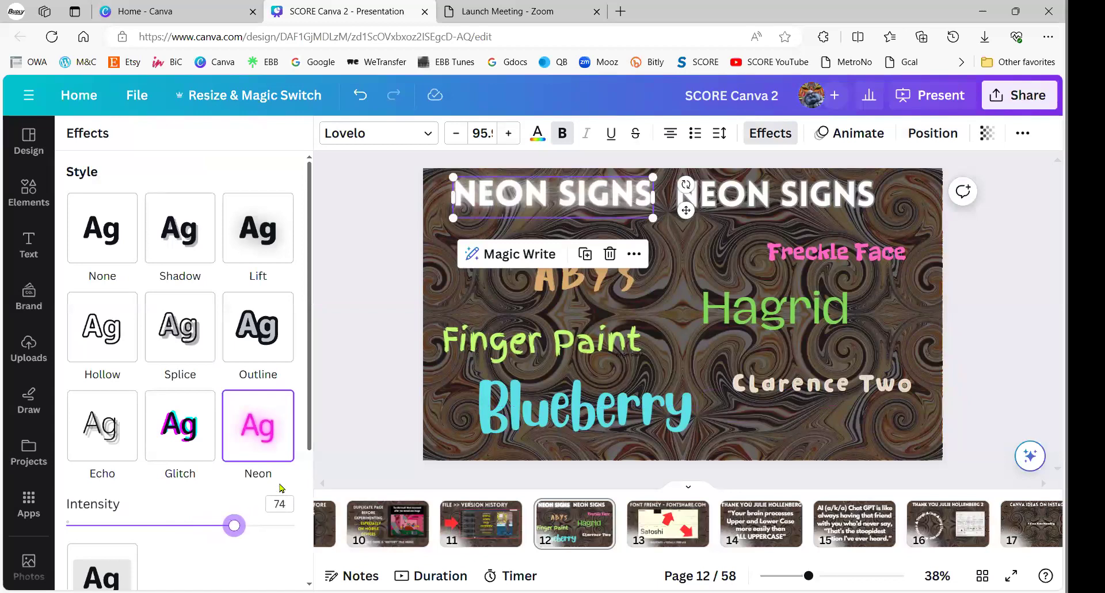
pyautogui.moveTo(761, 194); pyautogui.dragTo(537, 191)
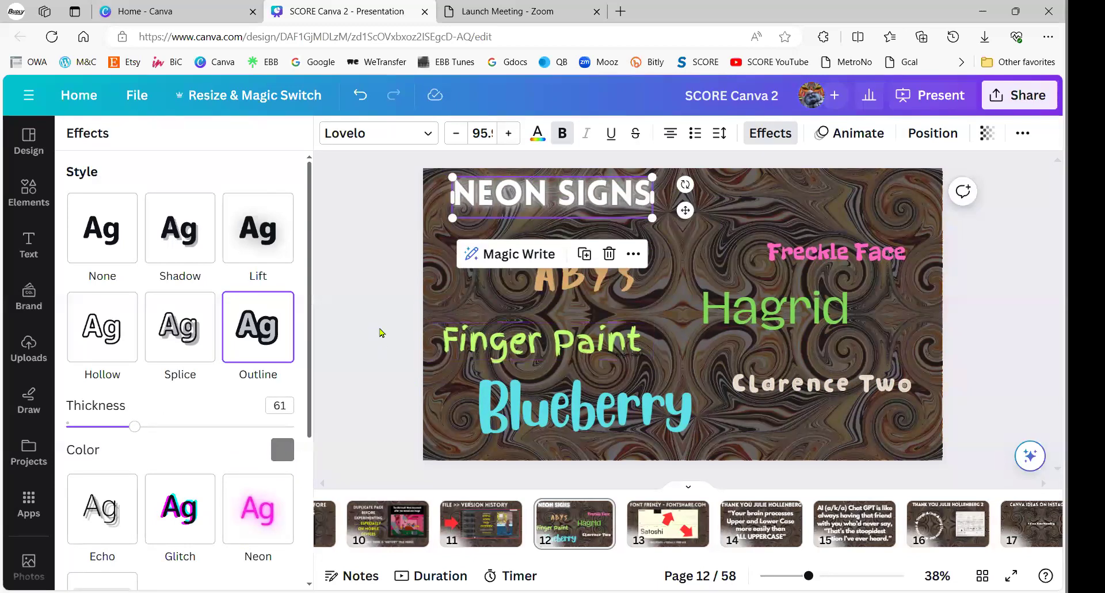
# Move the outlined NEON SIGNS copy to the right of the glowing one and open the glowing copy's text effects.
pyautogui.click(458, 204)
pyautogui.moveTo(457, 204); pyautogui.dragTo(656, 195)
pyautogui.click(440, 193)
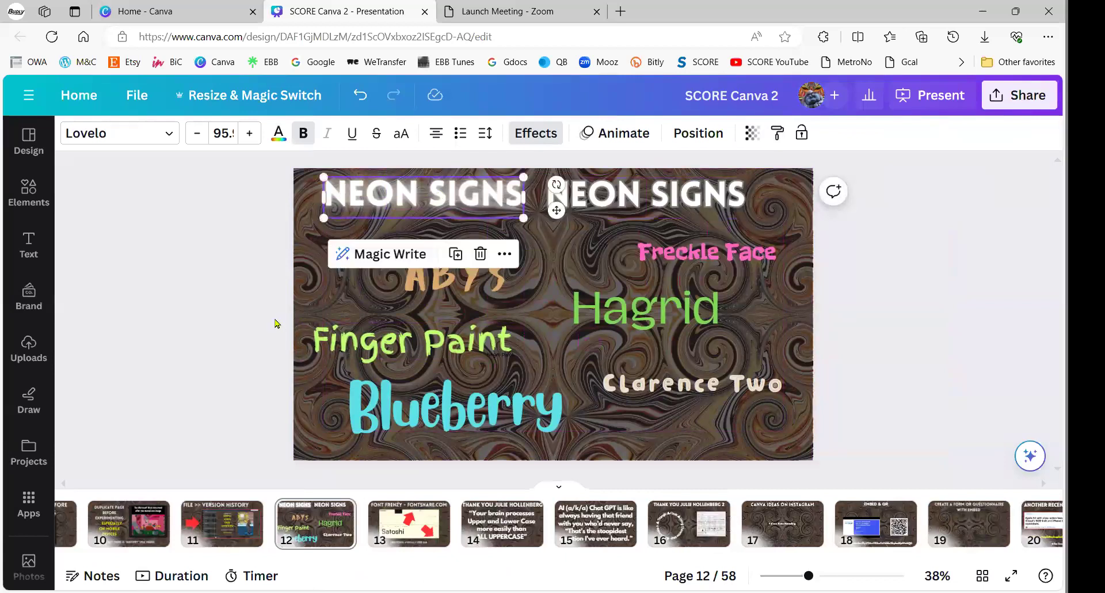
pyautogui.click(527, 133)
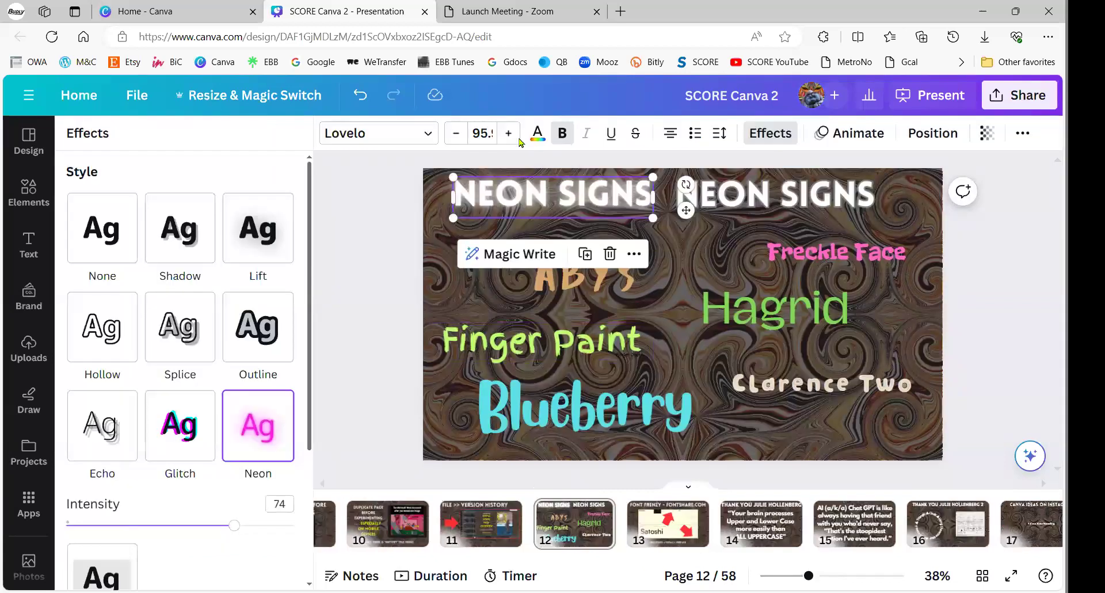
# Try the Echo and Glitch effects on the glowing NEON SIGNS copy, and reapply Neon at intensity 50.
pyautogui.scroll(-4, 131, 408)
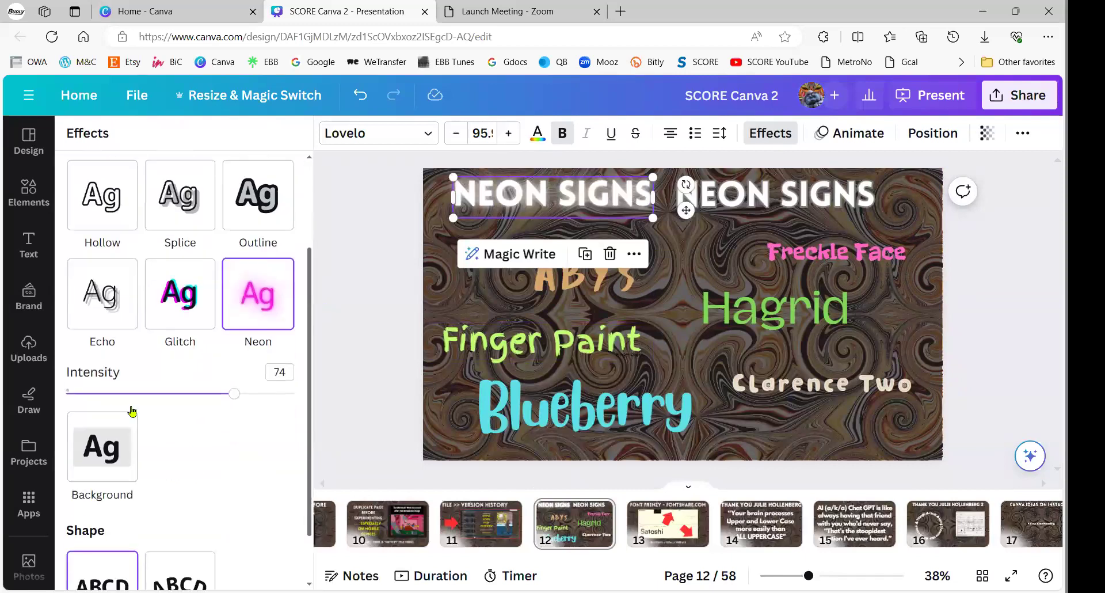
pyautogui.scroll(3, 131, 409)
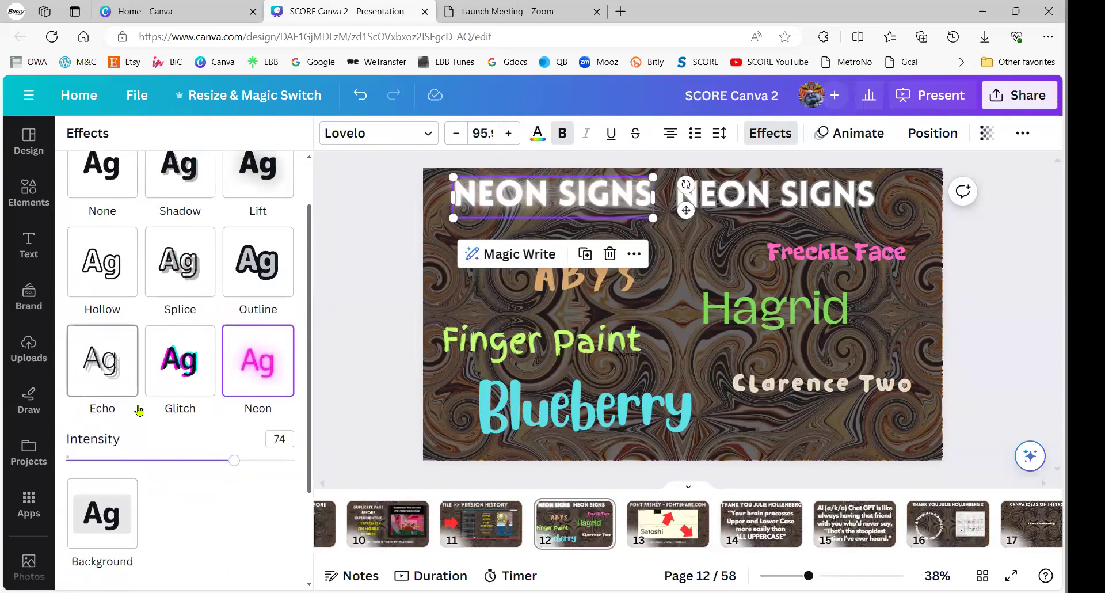
pyautogui.scroll(-3, 144, 415)
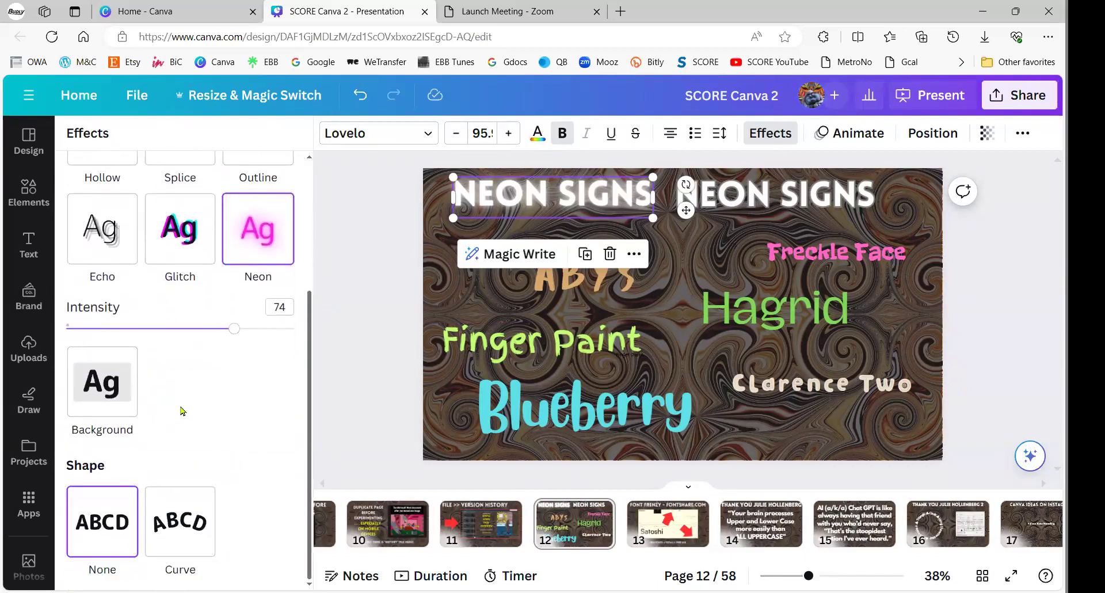
pyautogui.scroll(4, 187, 411)
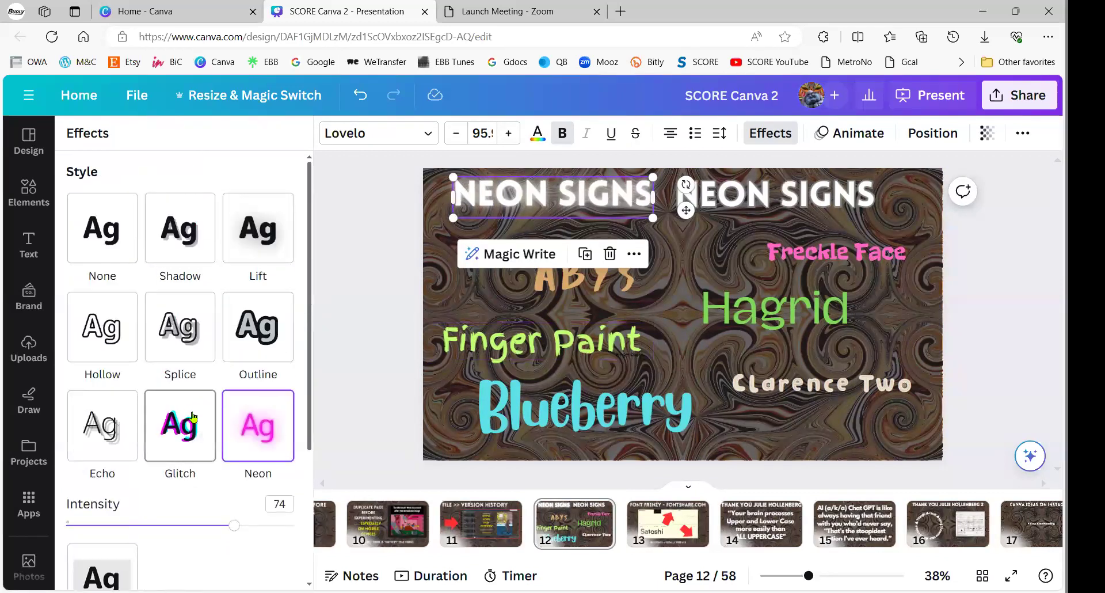
pyautogui.scroll(-4, 195, 420)
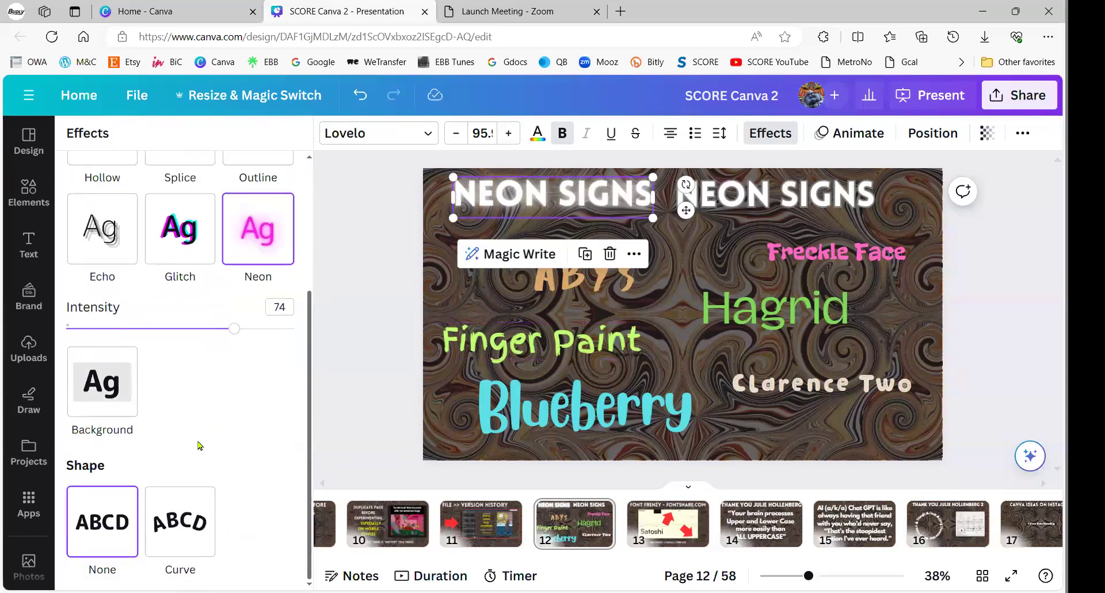
pyautogui.click(105, 232)
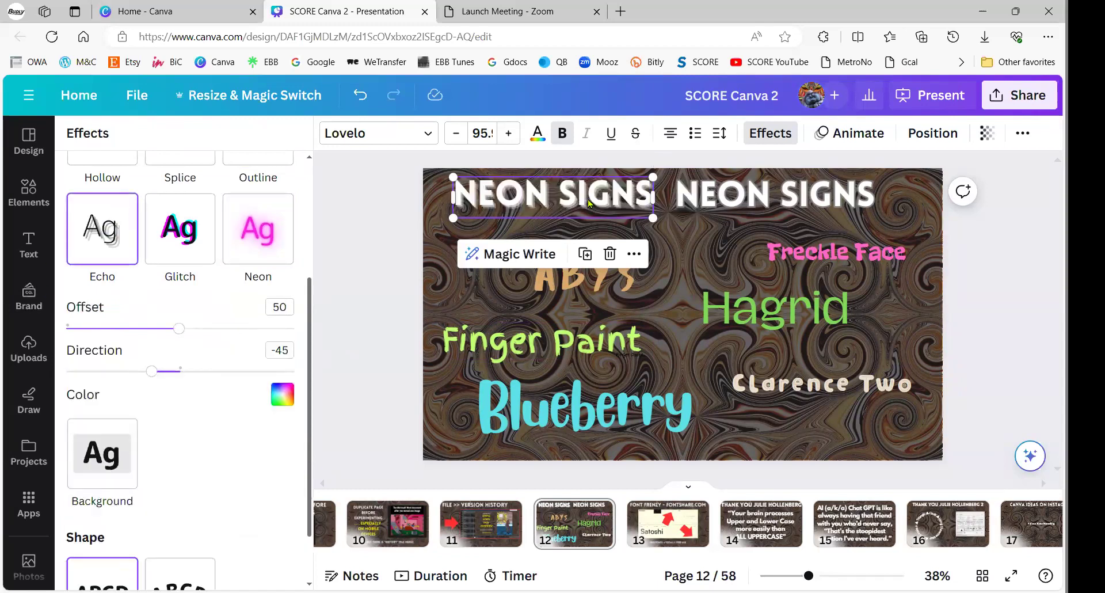
pyautogui.click(189, 244)
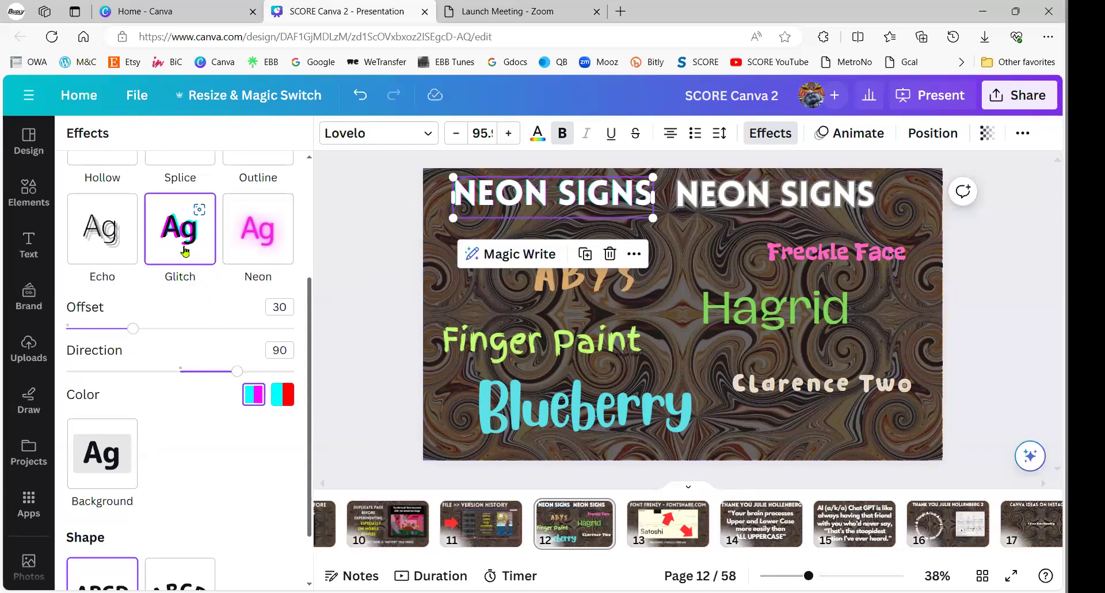
pyautogui.click(274, 234)
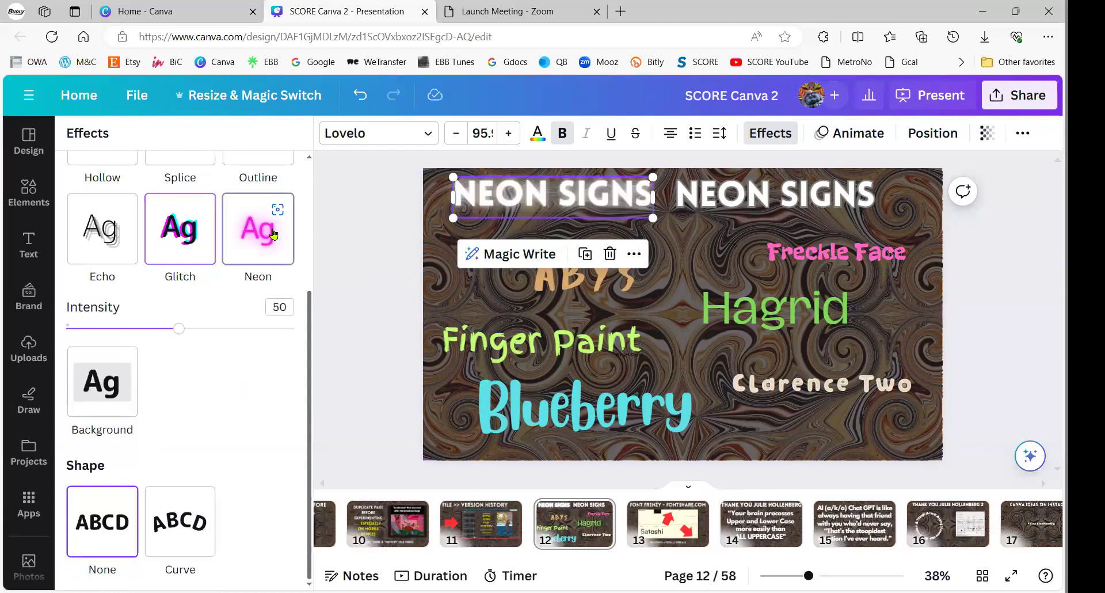
# Place the outlined NEON SIGNS text back on top of the glowing copy and deselect it.
pyautogui.click(759, 196)
pyautogui.moveTo(760, 196); pyautogui.dragTo(535, 193)
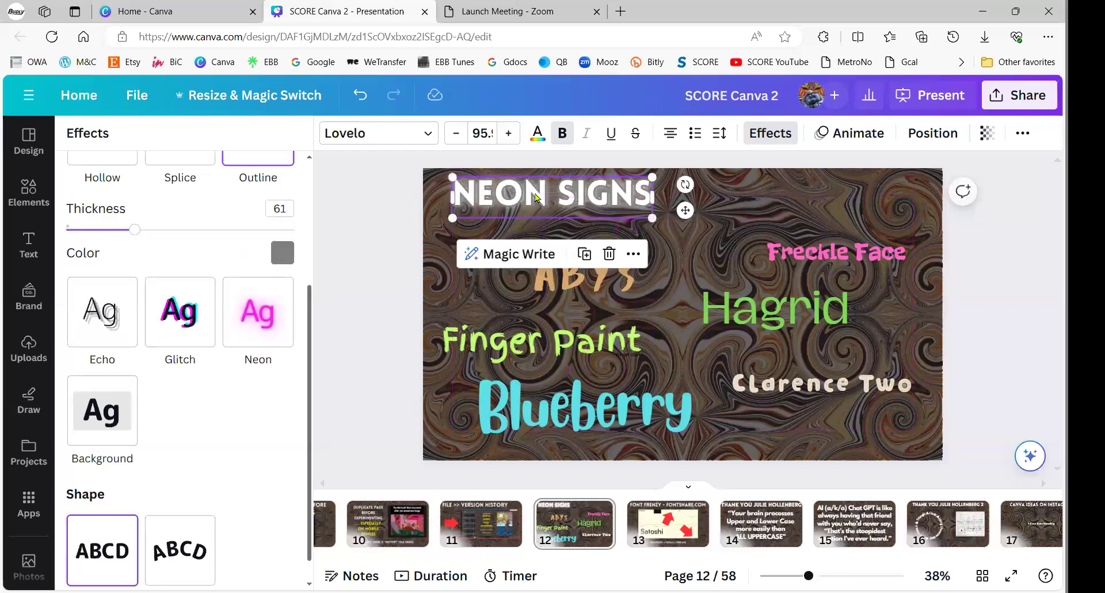
pyautogui.click(354, 214)
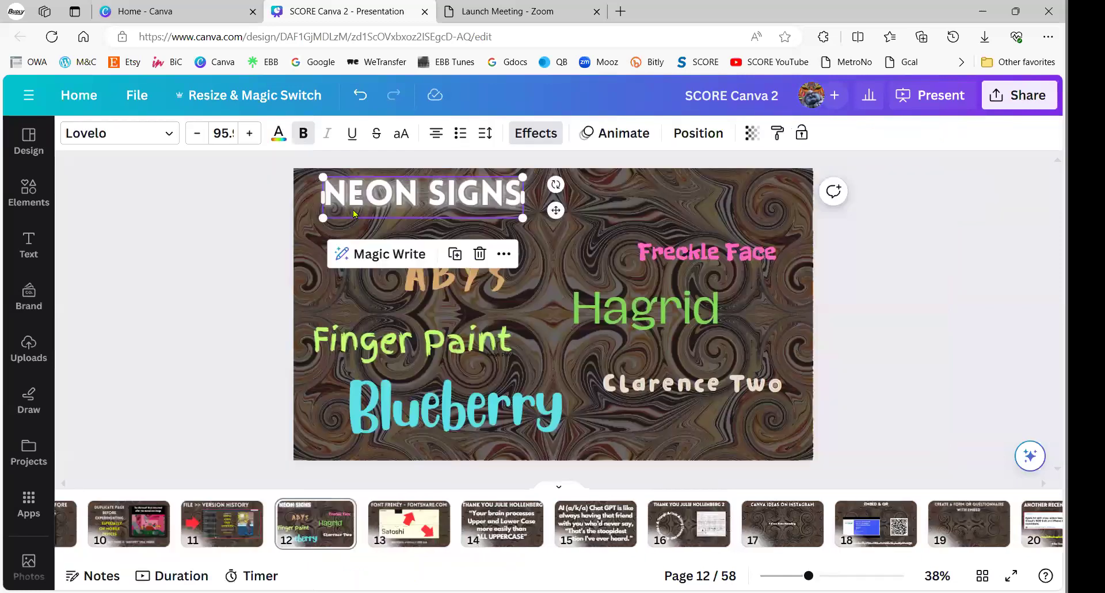
pyautogui.click(155, 256)
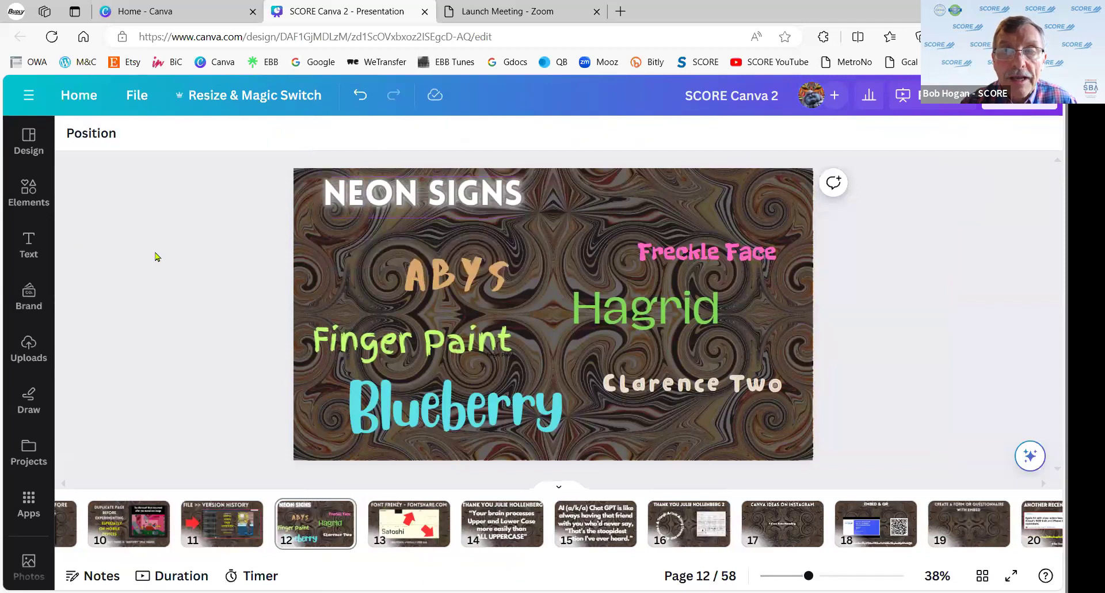